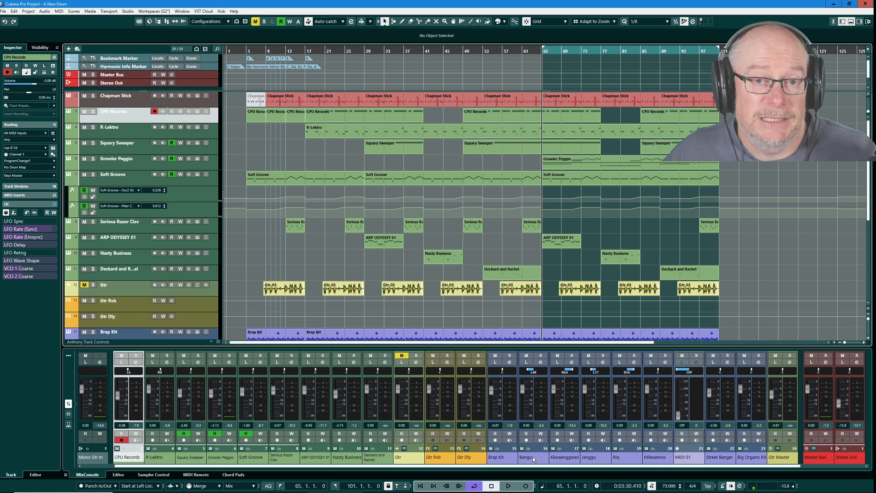
Play the arrangement from bar 65, compare the Control Room's Mix and C 1 monitor sources, and stop playback with the Control Room hidden.
click(507, 485)
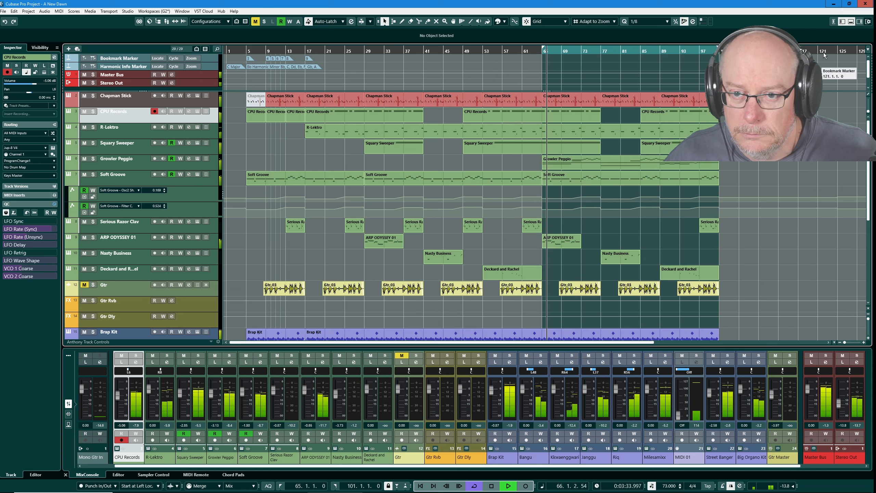
click(860, 22)
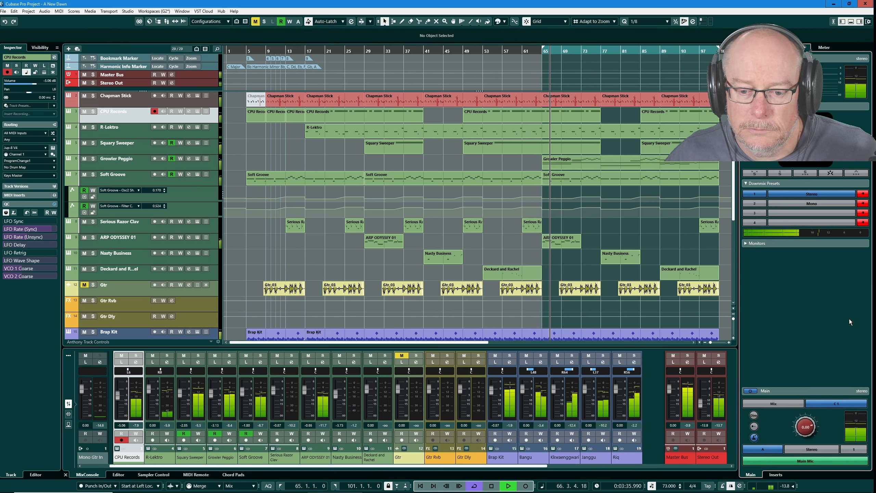
click(829, 403)
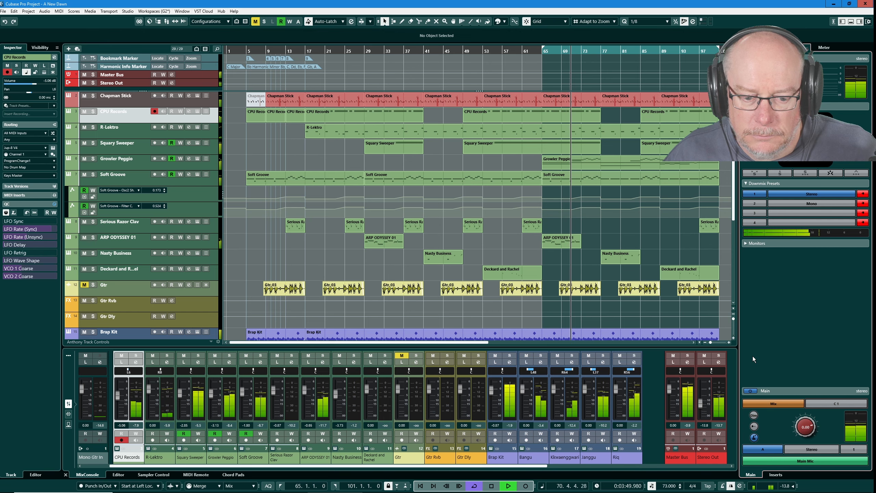
click(821, 404)
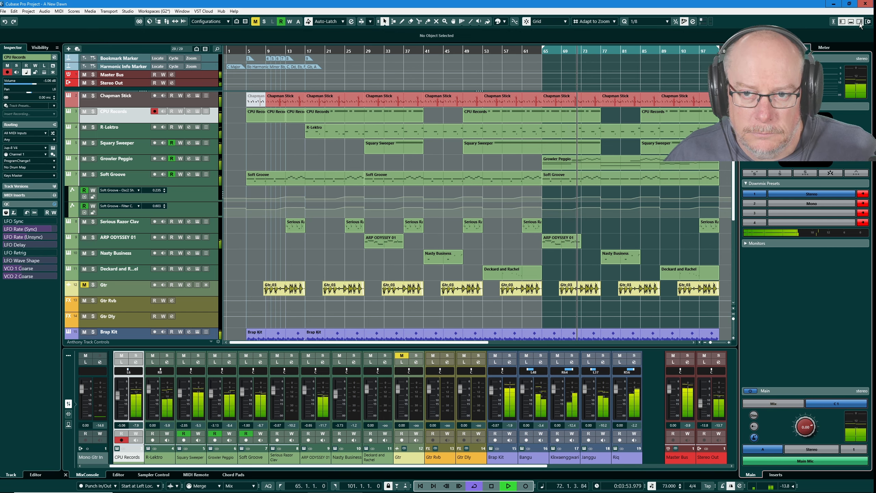
key(ctrl+alt+r)
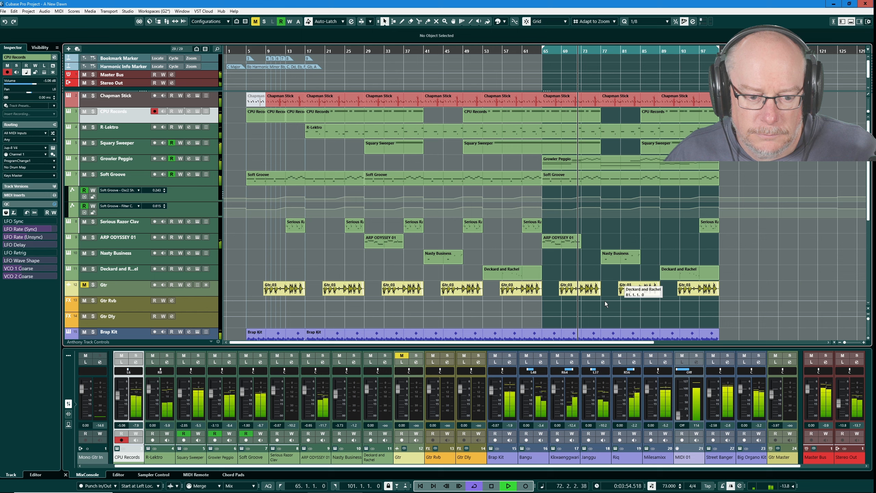
click(492, 483)
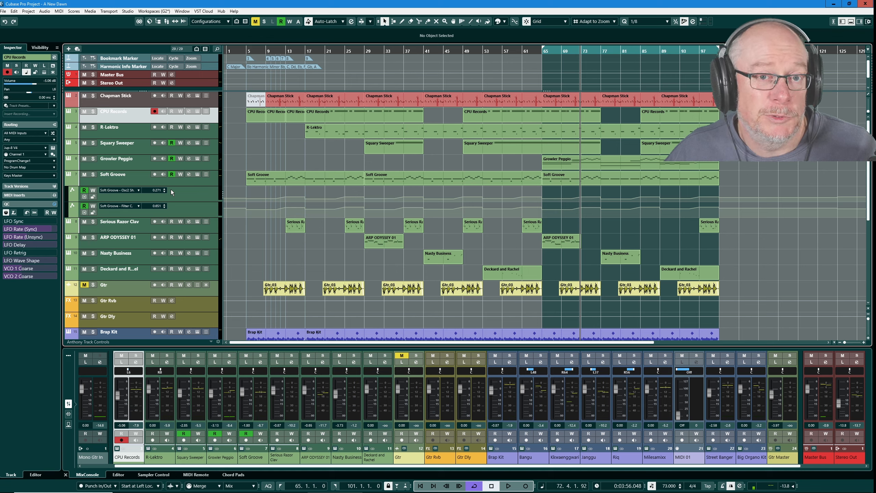
Return the playback position to bar 65 and solo the CPU Records track.
click(146, 163)
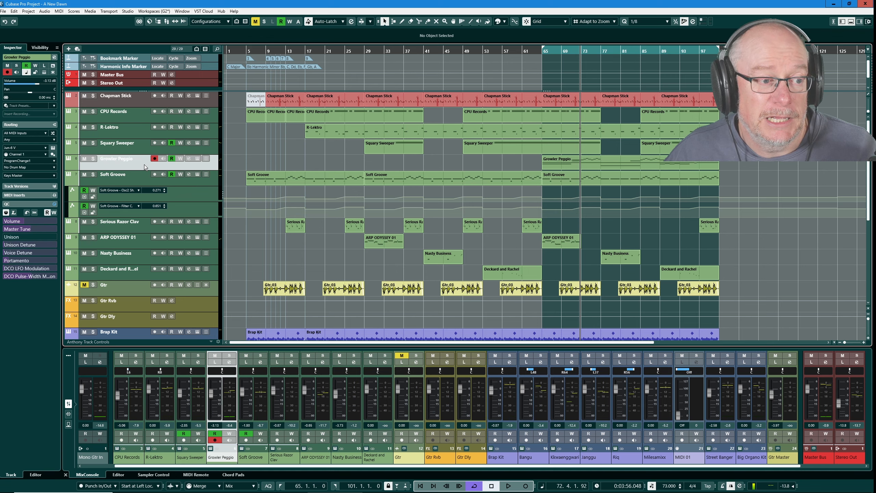
click(135, 180)
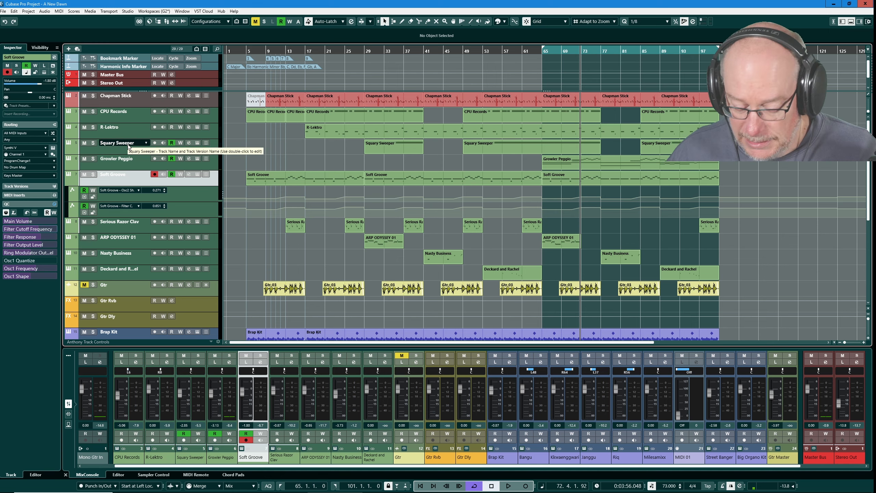
key(space)
click(137, 121)
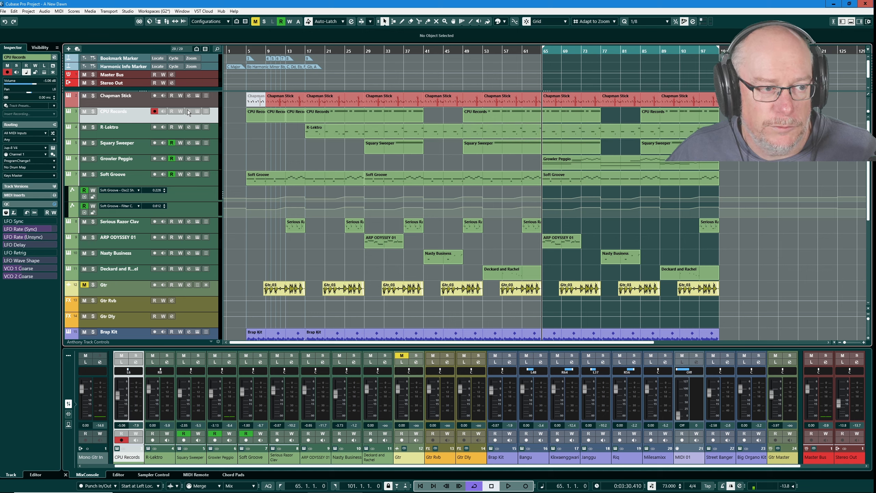
click(93, 112)
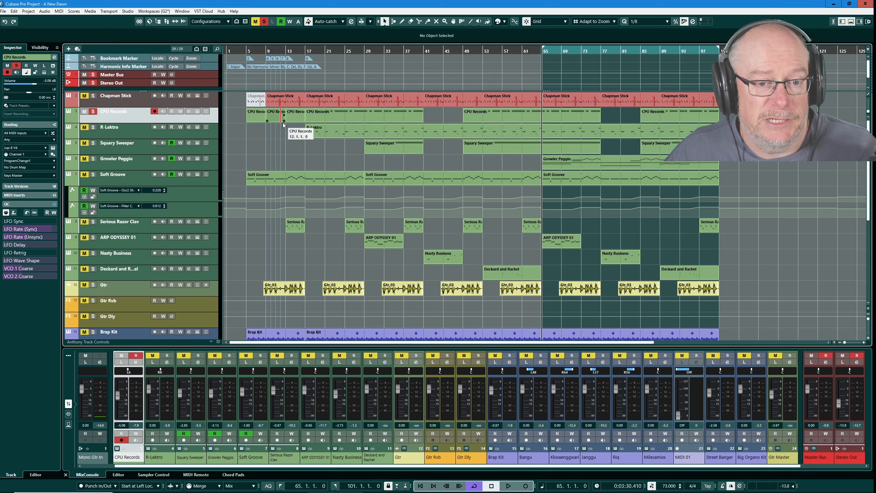
Open the CPU Records instrument and show its MIDI part starting at bar 49 in an enlarged note editor below.
click(197, 111)
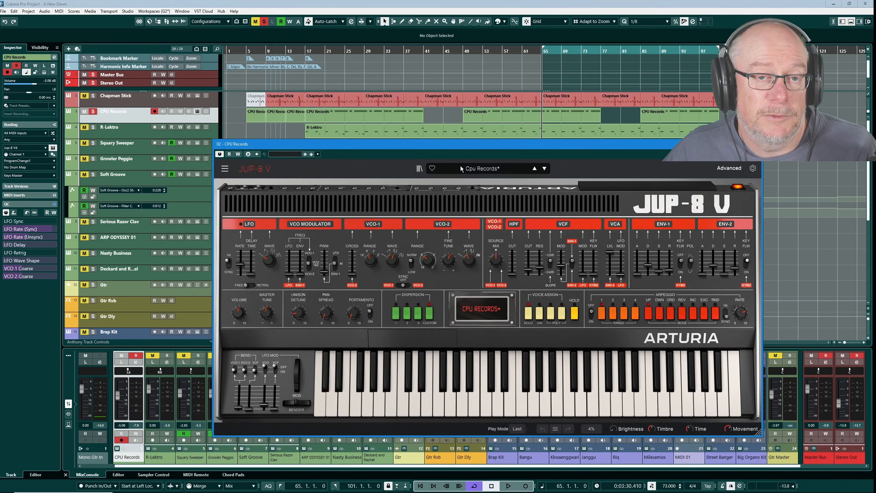
drag(466, 140, 420, 131)
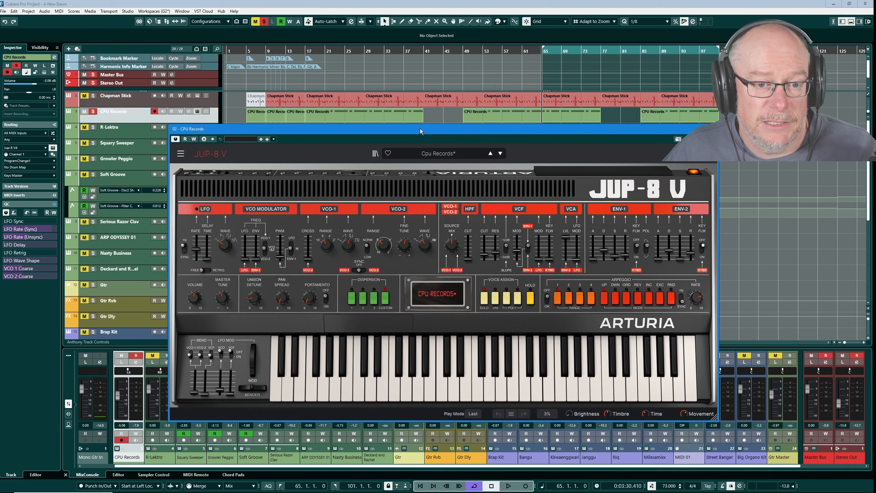
double_click(574, 115)
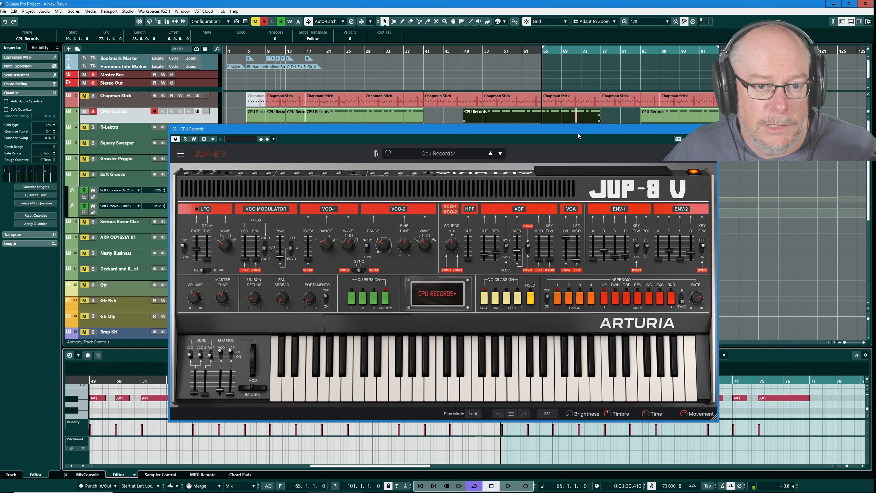
drag(579, 129, 571, 68)
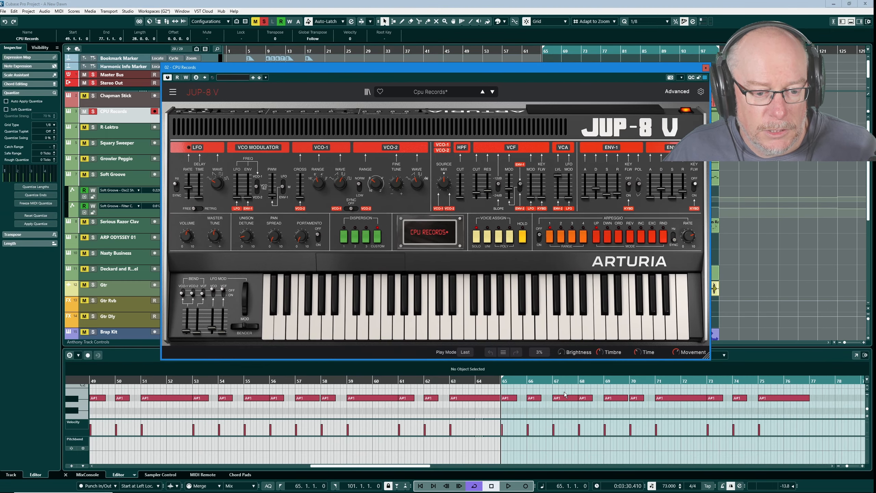
scroll(437, 385, down, 3)
scroll(595, 390, up, 3)
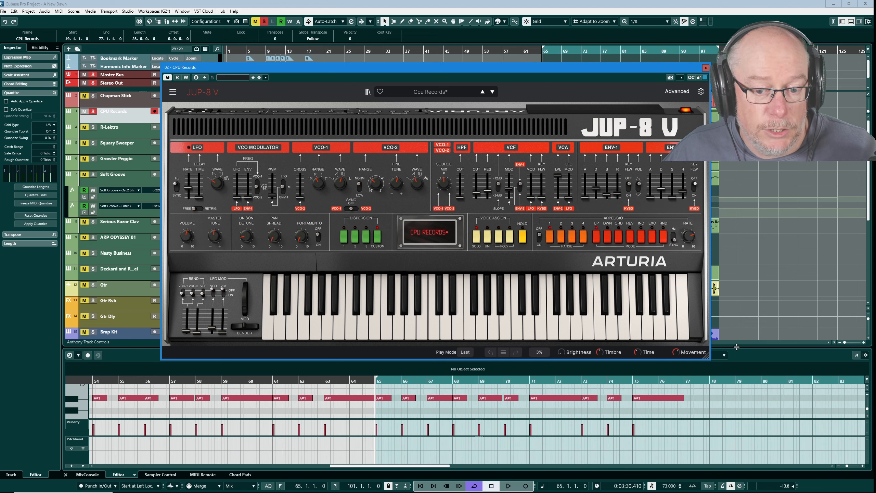
drag(737, 347, 738, 280)
scroll(757, 376, up, 3)
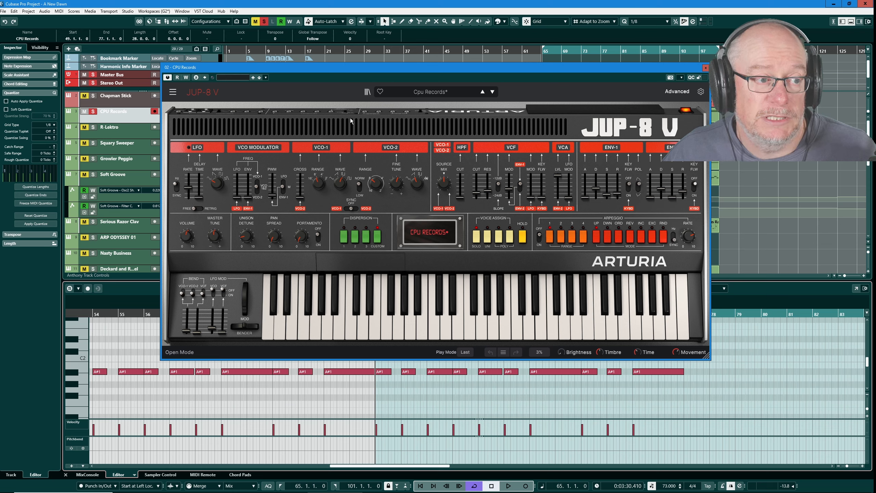
Show the JUP-8 V's Notes Sequencer and play the soloed CPU Records part to examine how its sequence steps run.
click(677, 92)
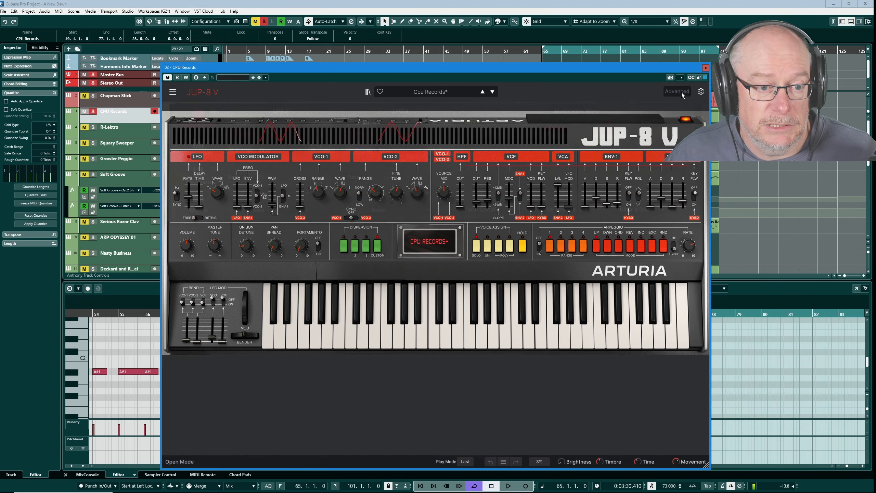
click(204, 153)
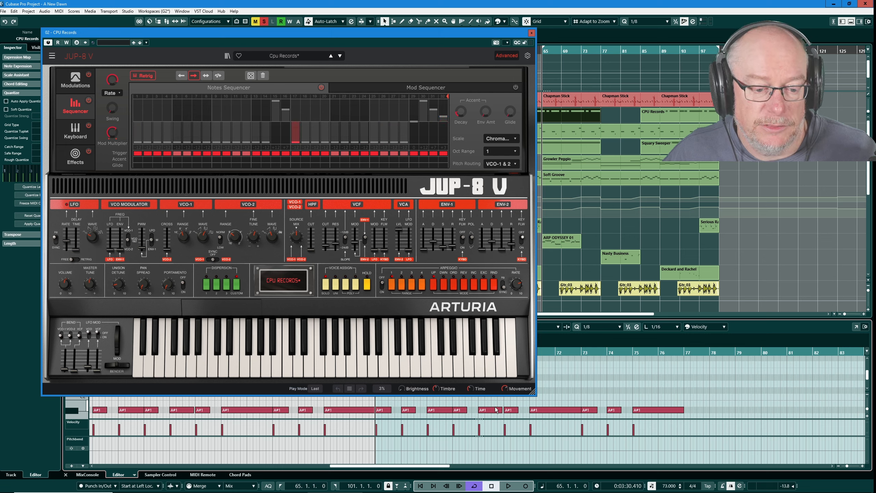
click(508, 486)
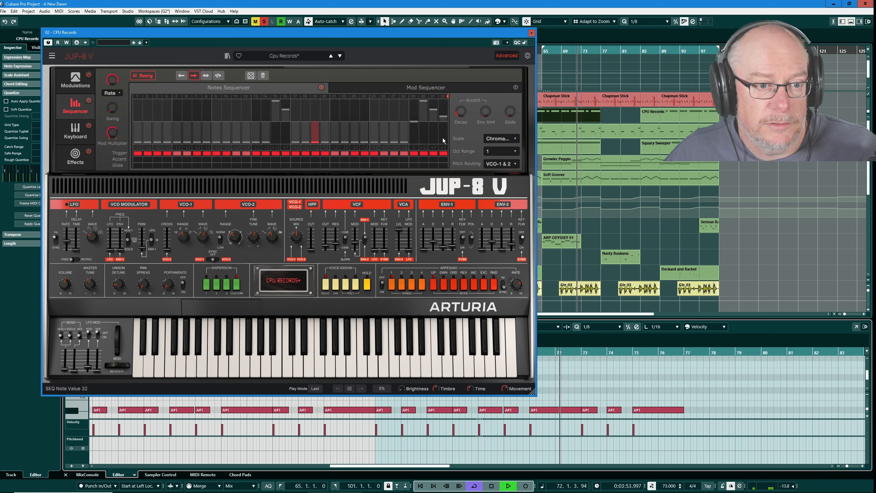
mouse_move(444, 131)
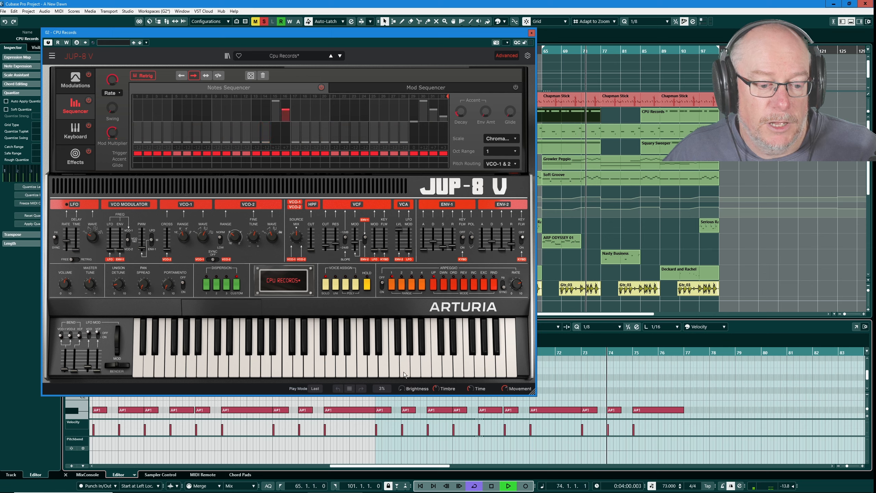
mouse_move(415, 124)
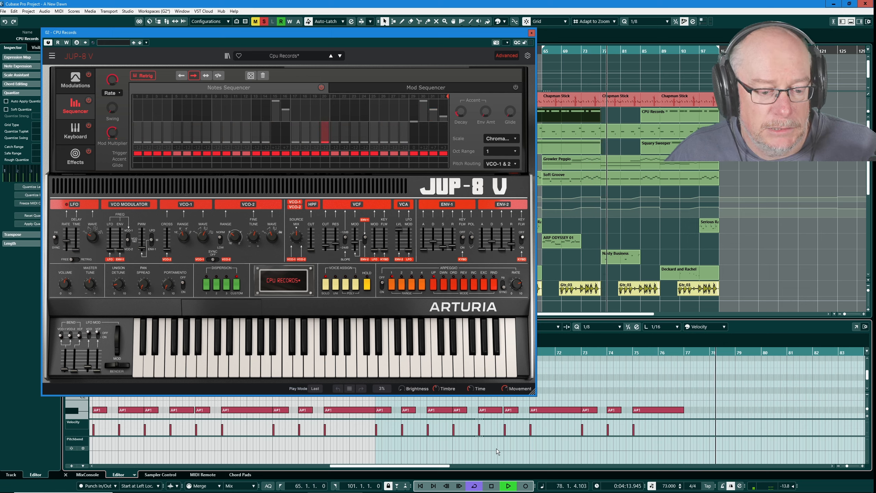
key(space)
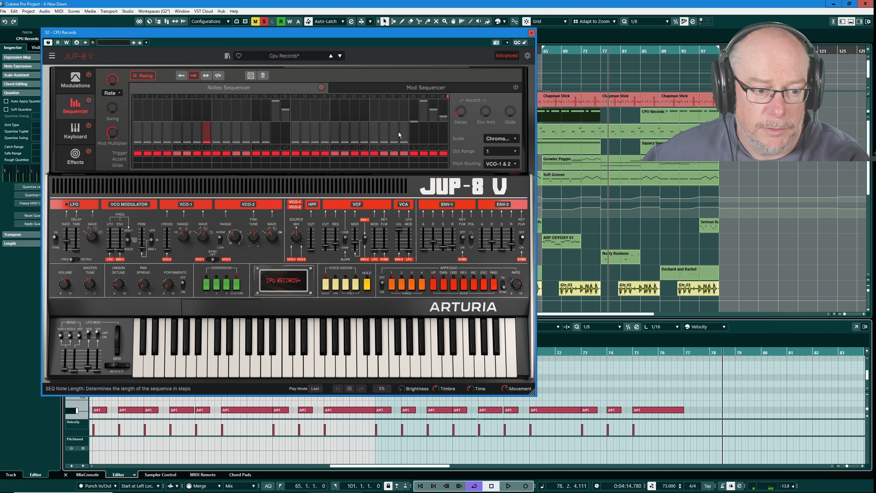
Display the R-Lektro track's MIDI part in the note editor and its JUP-8 V instrument beside it.
click(191, 127)
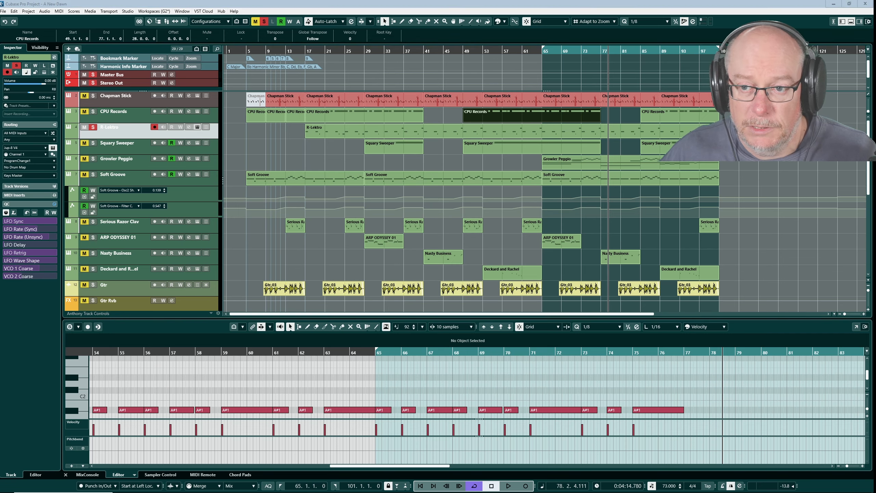
click(344, 131)
click(197, 127)
drag(238, 57, 122, 52)
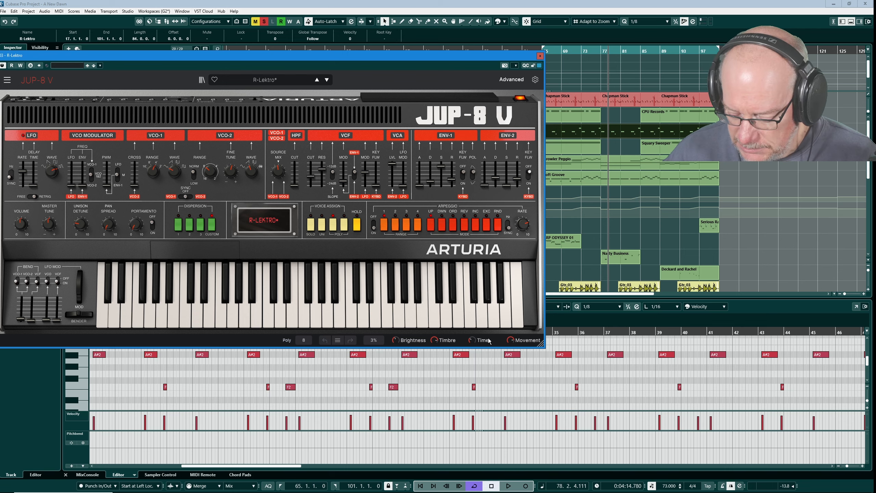
Play R-Lektro from bar 65, close its instrument, and solo CPU Records with it to hear both tracks together.
key(space)
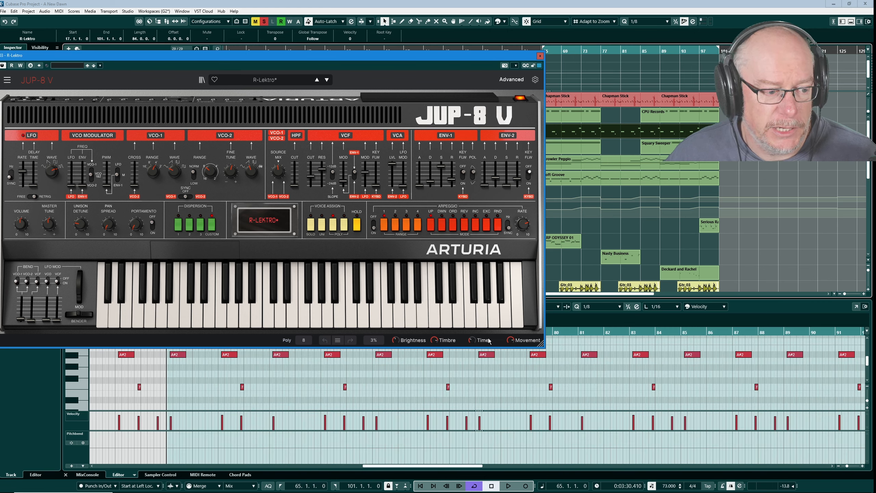
key(space)
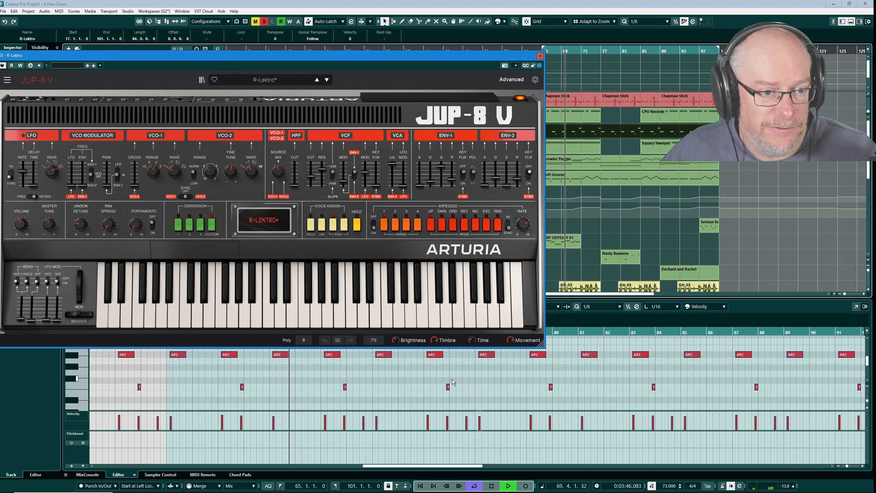
click(540, 55)
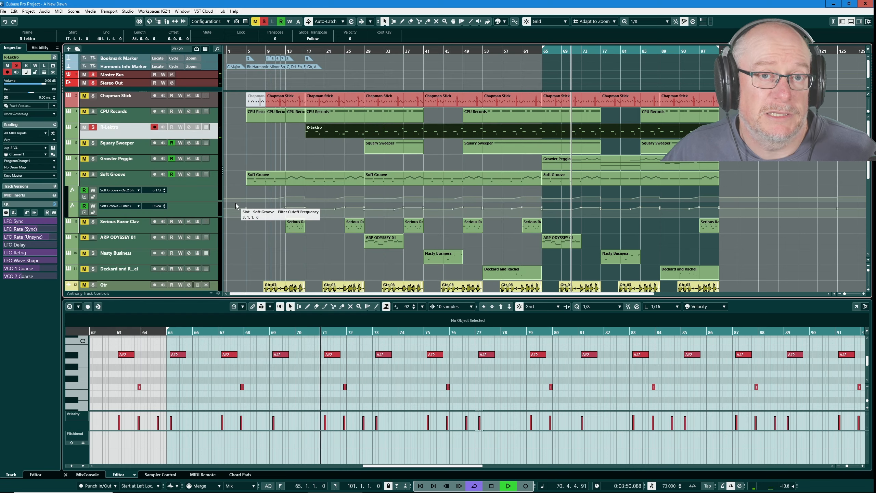
click(92, 111)
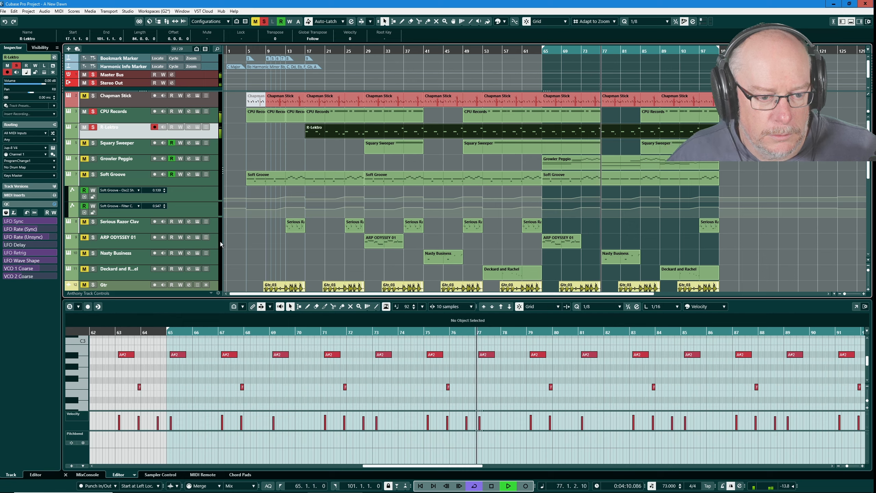
key(space)
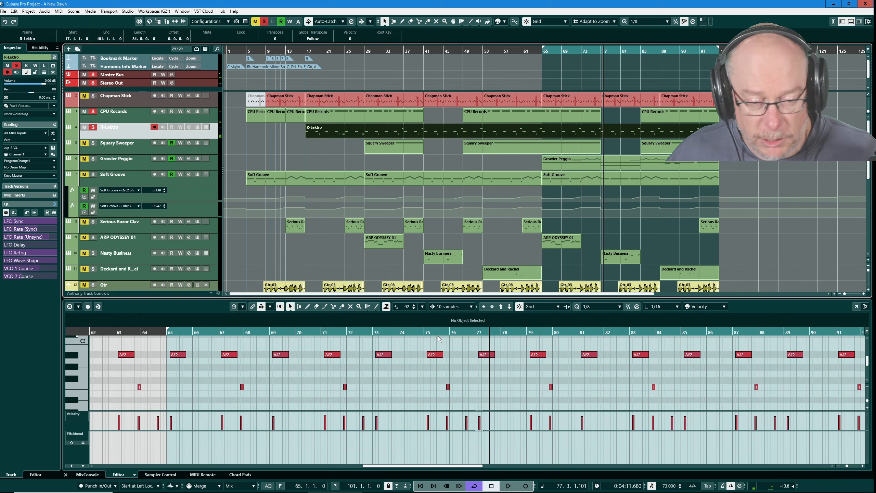
Open the Squary Sweeper track's KORG MS-20 V sequencer and play its MIDI part from bar 65.
click(106, 152)
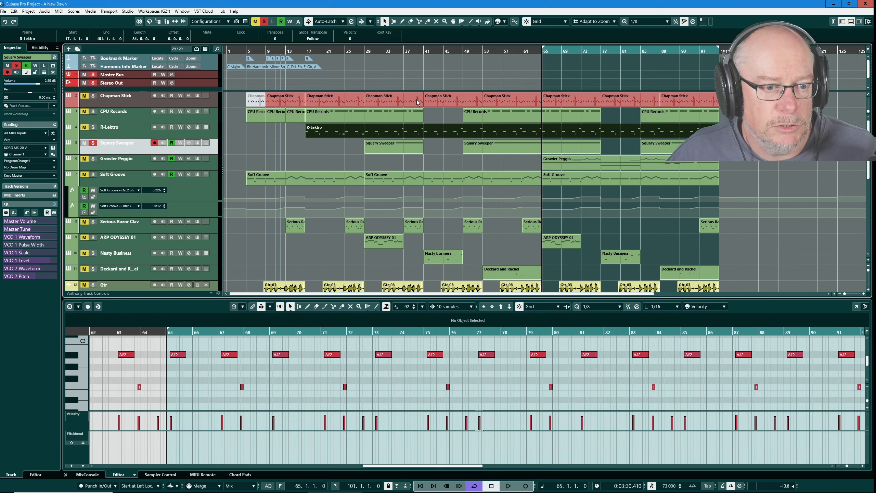
key(alt+shift+i)
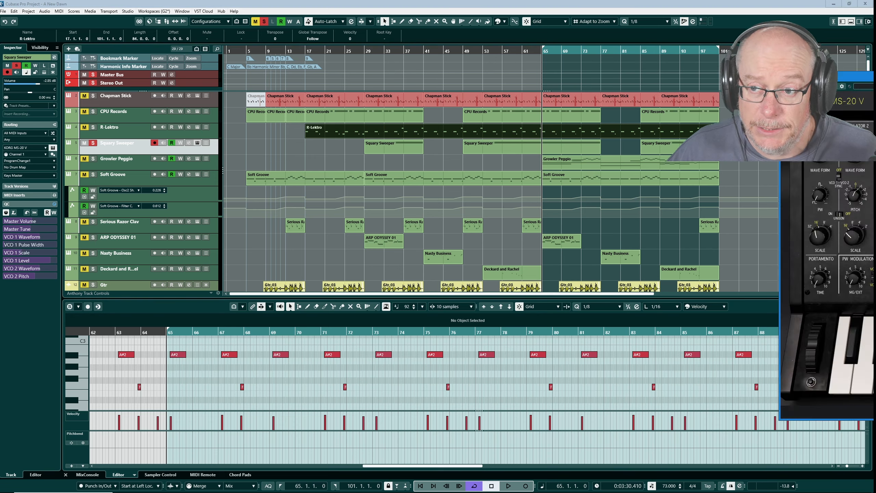
drag(828, 165, 169, 21)
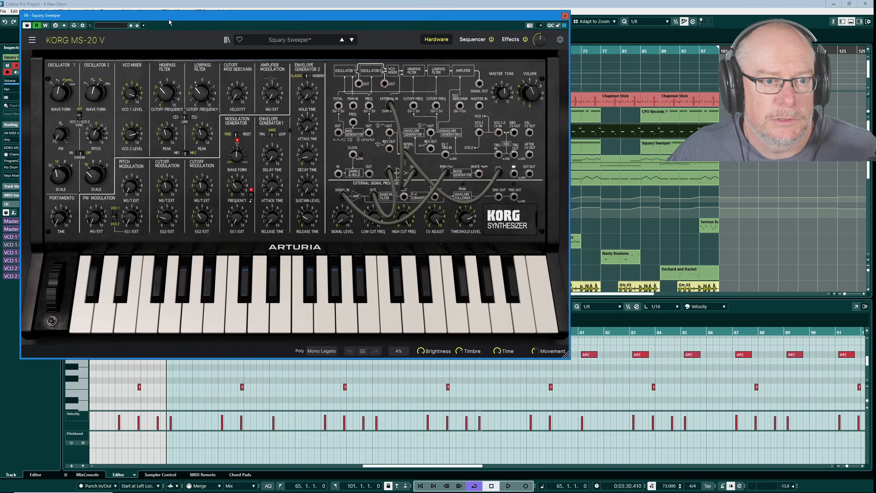
click(474, 40)
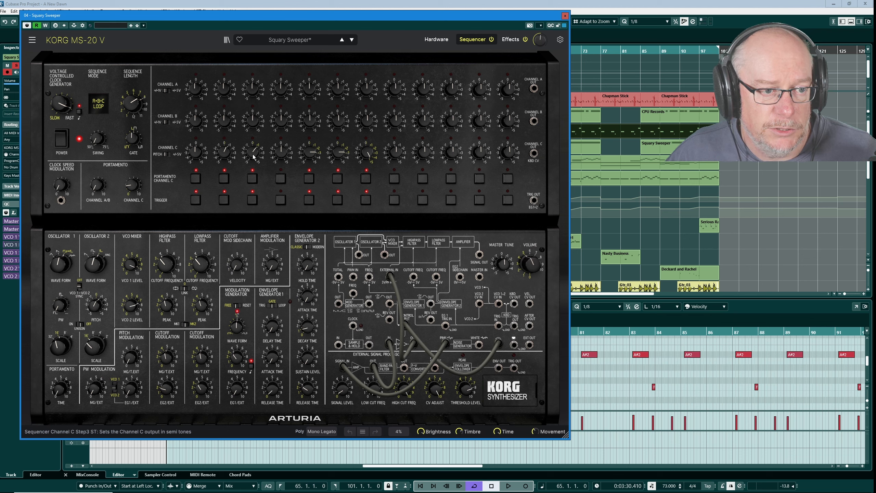
click(585, 147)
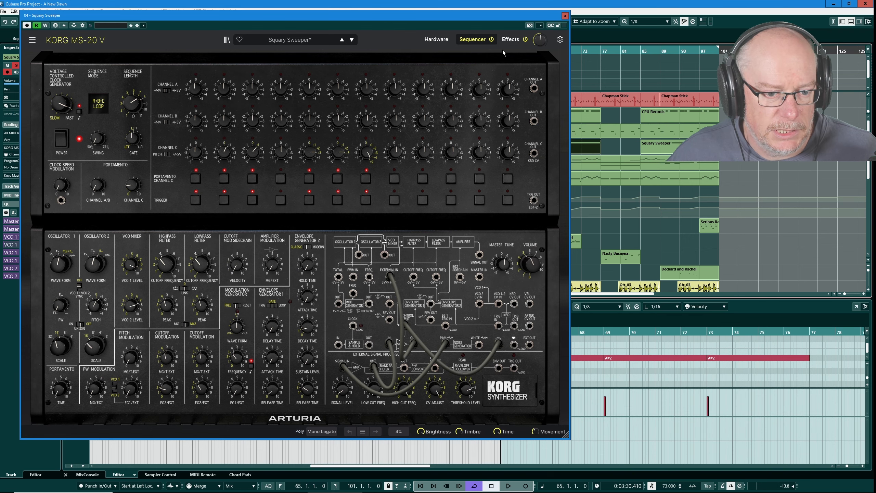
key(space)
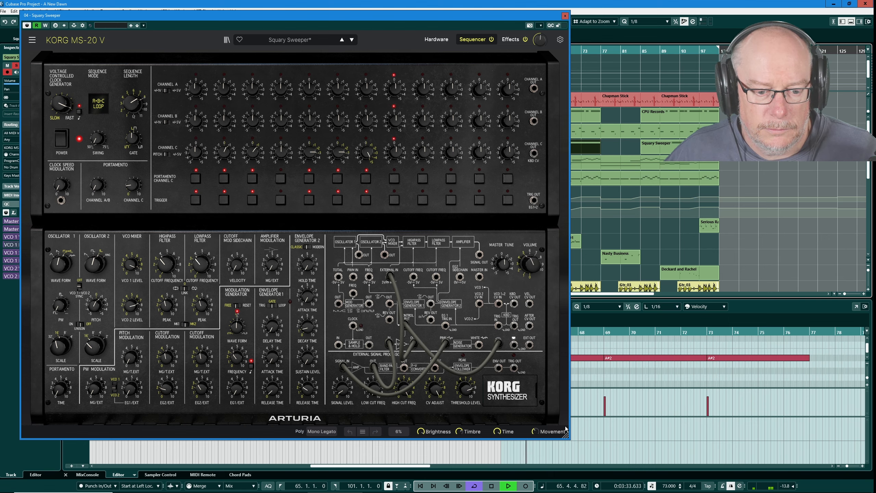
Shrink and close the KORG MS-20 V window and show the used automation lanes of the Squary Sweeper track.
drag(566, 434, 458, 356)
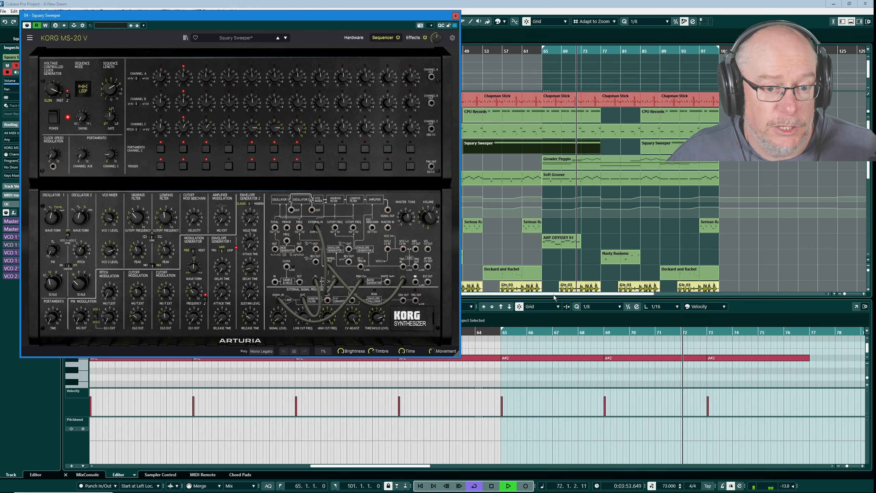
click(455, 16)
right_click(112, 150)
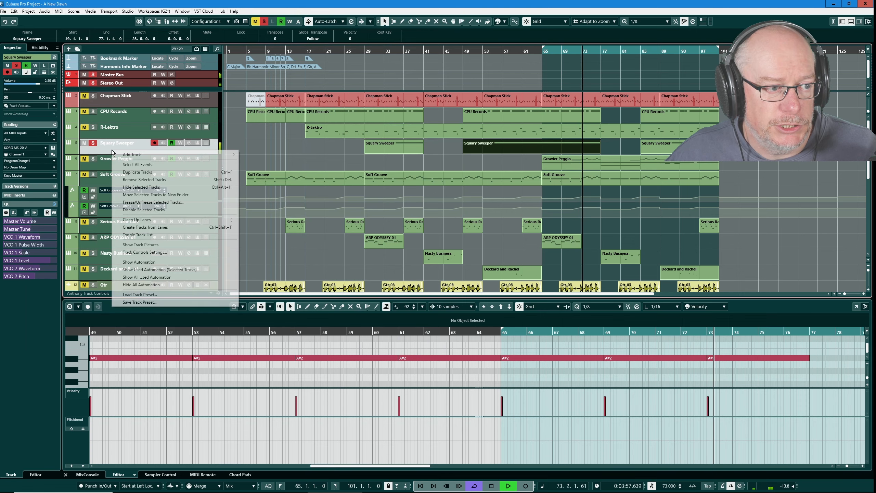
click(155, 270)
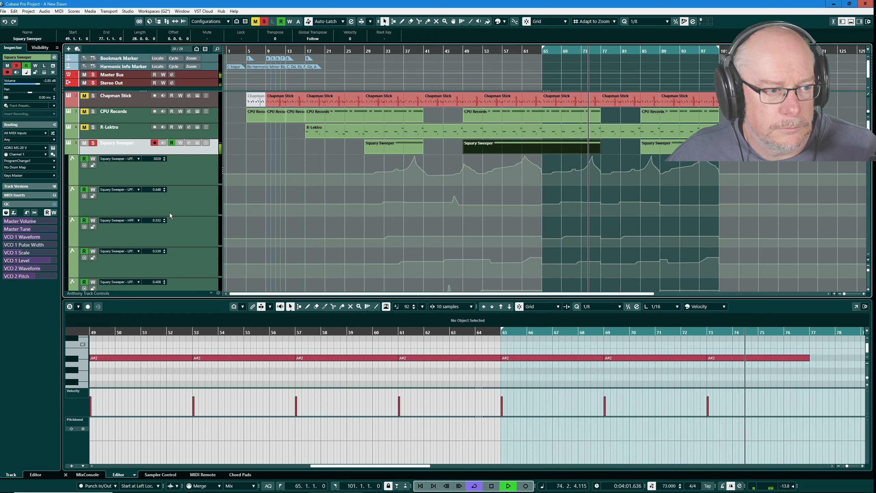
scroll(170, 212, down, 2)
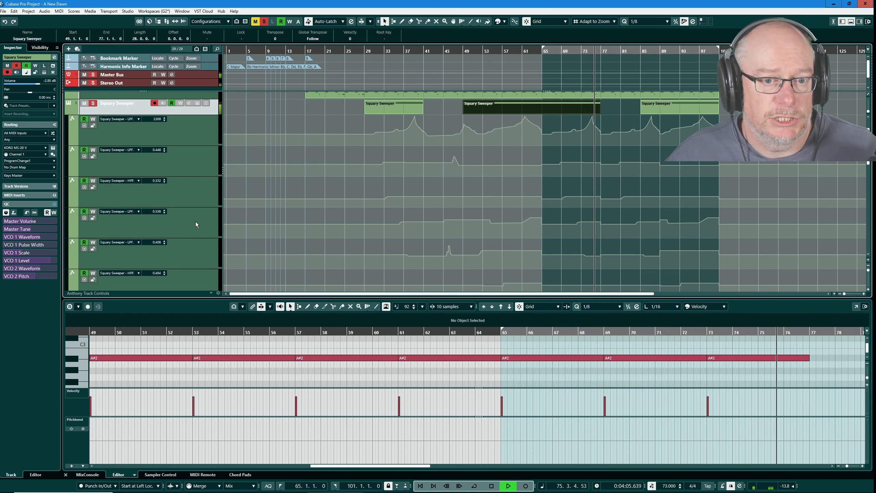
Play the soloed Squary Sweeper from bar 85 to hear its filter automation, stop, and return the playhead to bar 85.
click(641, 50)
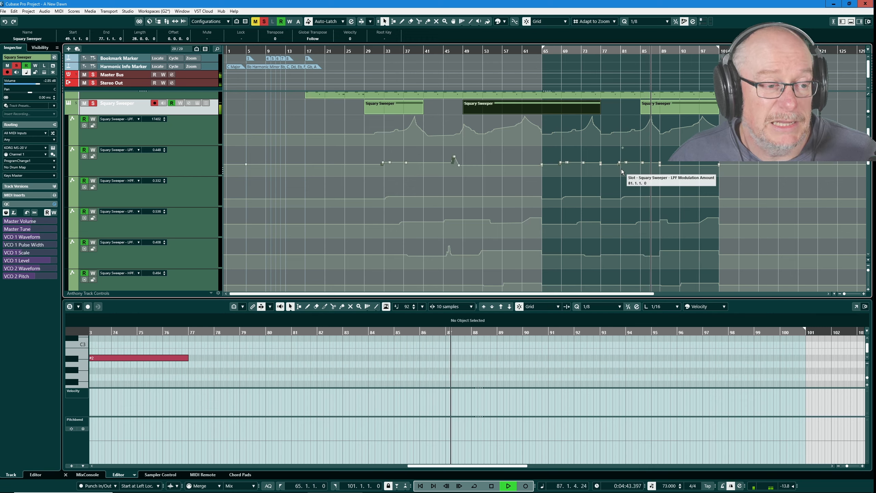
key(space)
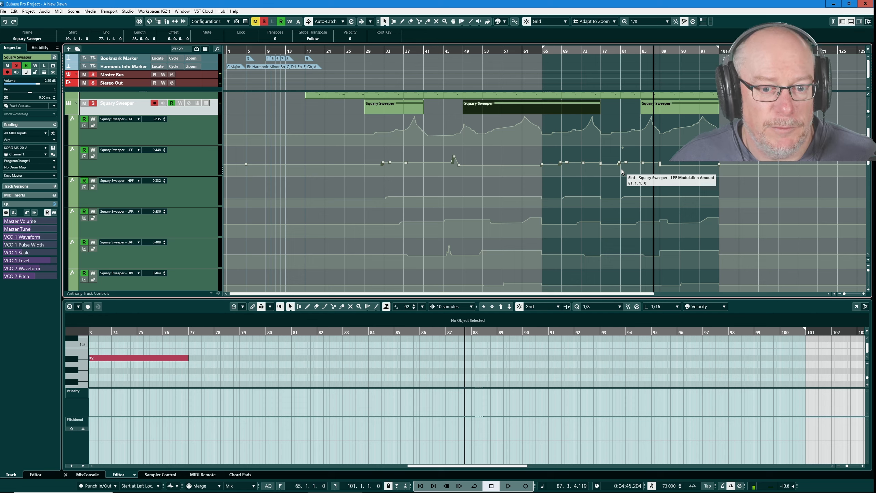
click(636, 51)
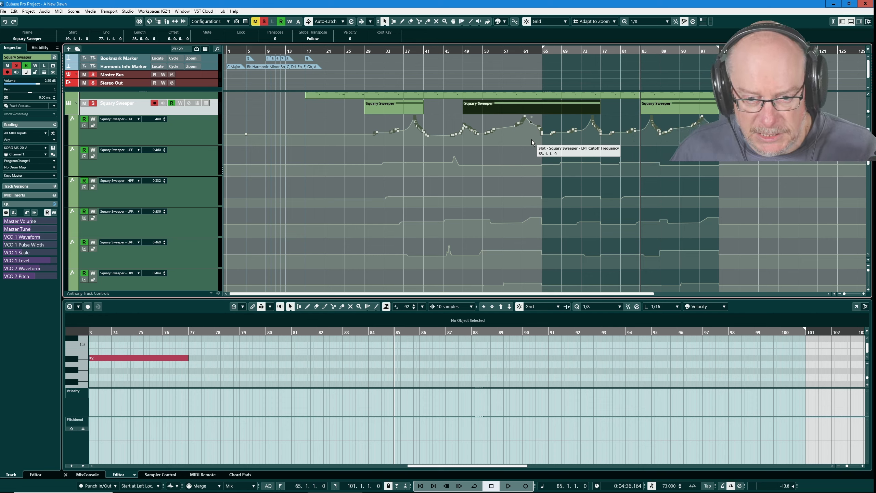
Solo CPU Records and R-Lektro alongside Squary Sweeper, play from bar 65, and look through Squary Sweeper's automation lanes.
scroll(87, 133, up, 2)
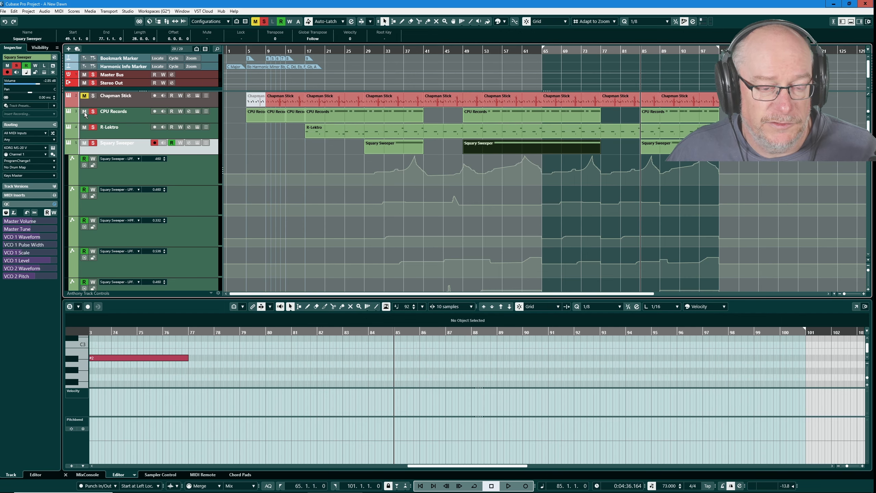
key(space)
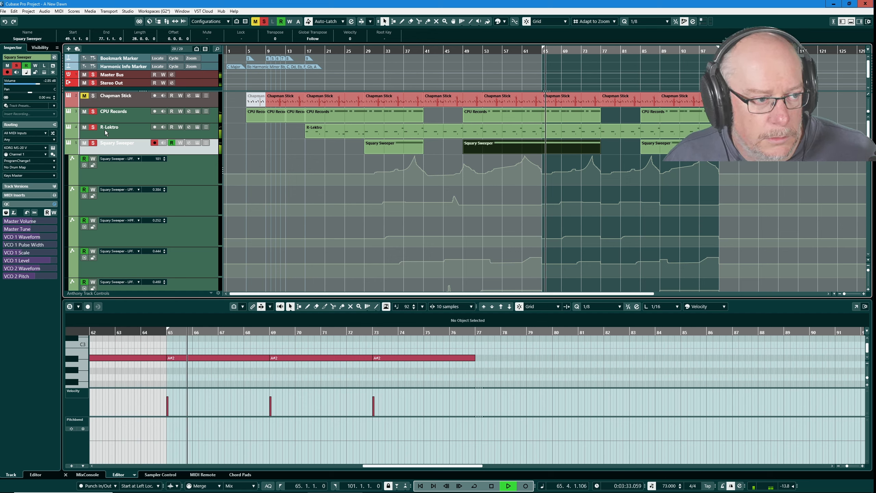
right_click(108, 149)
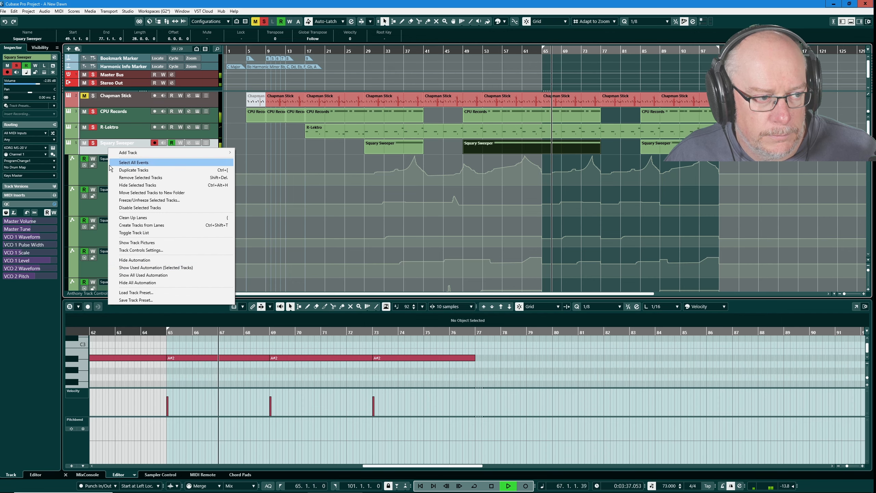
click(94, 171)
scroll(158, 195, down, 3)
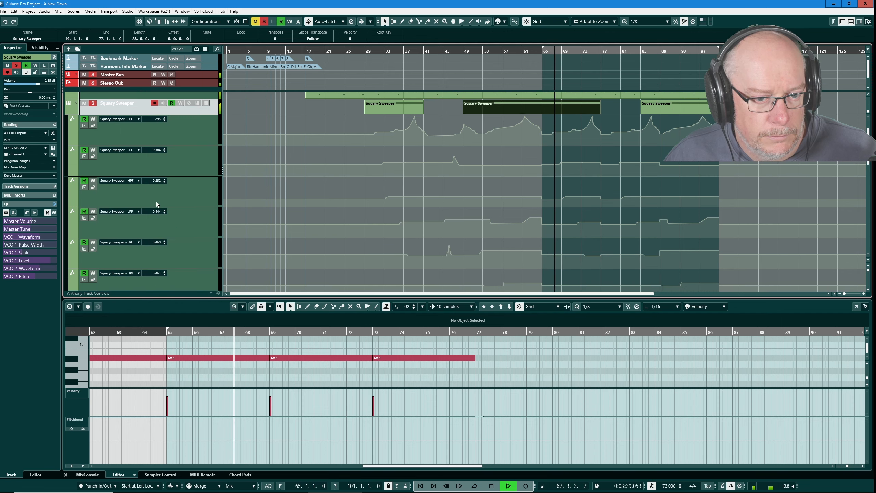
scroll(153, 208, up, 3)
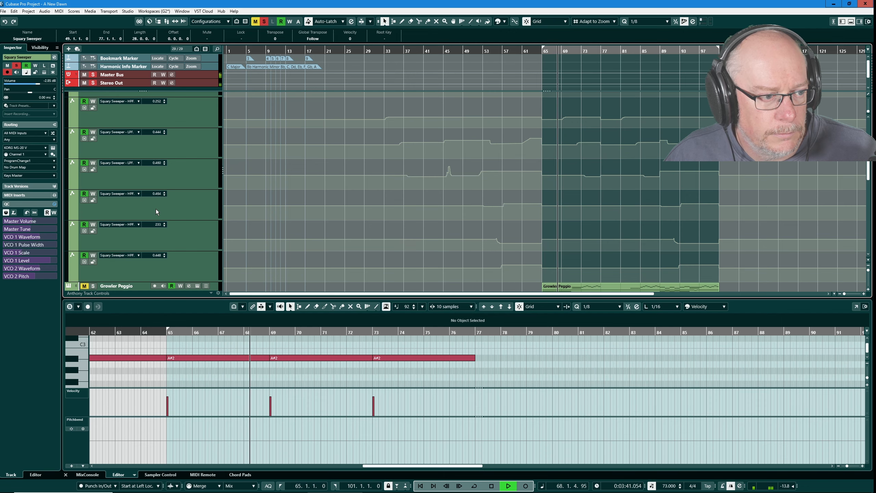
Hide the Squary Sweeper track's automation lanes and stop playback.
right_click(121, 149)
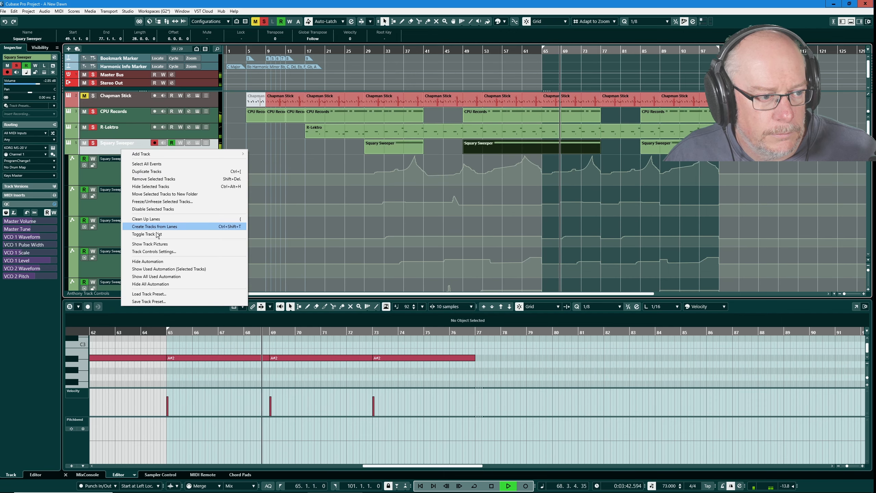
click(152, 260)
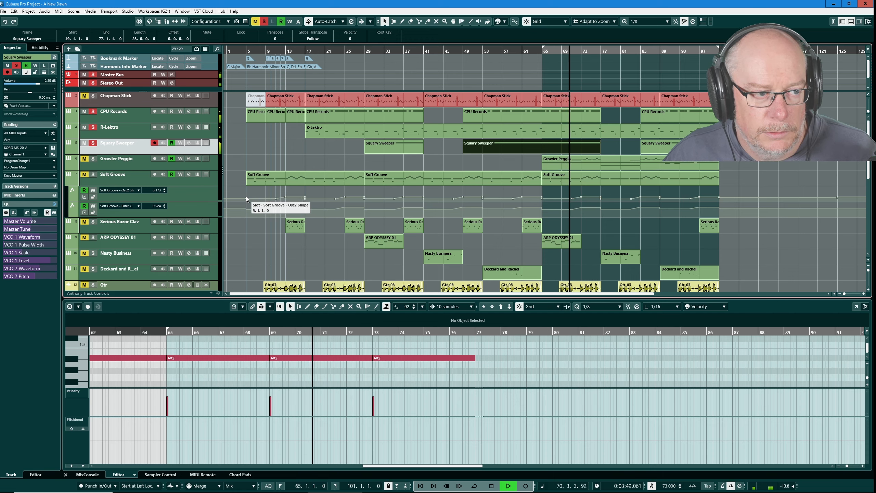
key(space)
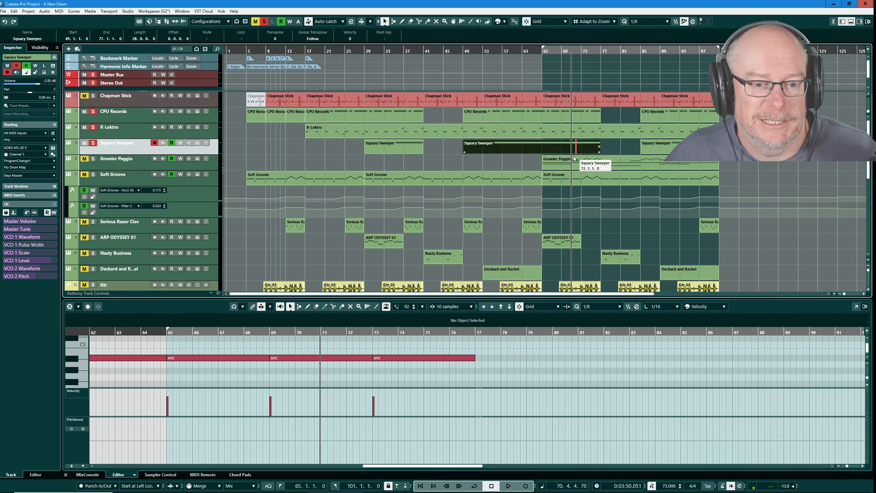
Display the soloed Growler Peggio MIDI part in a taller note editor and view its JUN-6 V instrument.
click(590, 162)
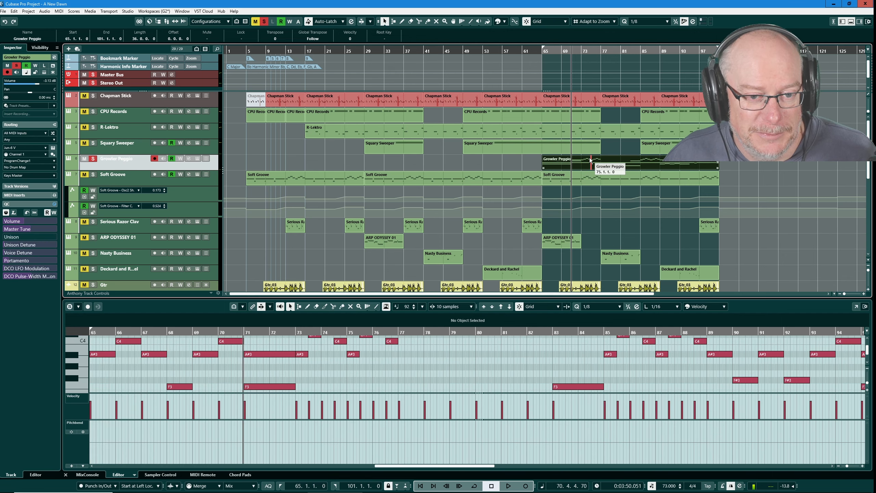
key(space)
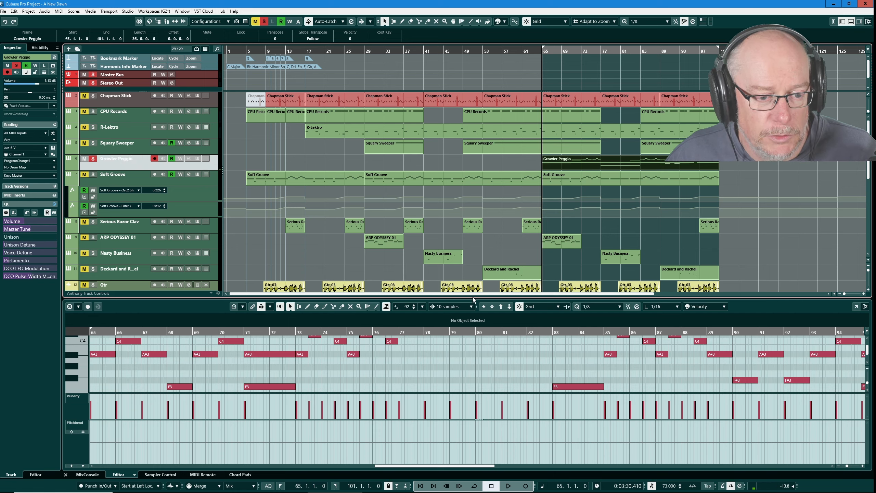
drag(471, 298, 471, 240)
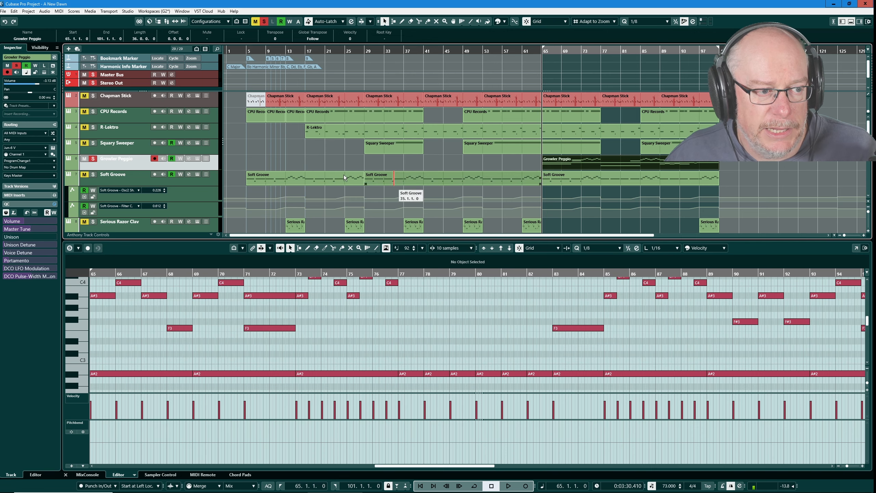
click(198, 159)
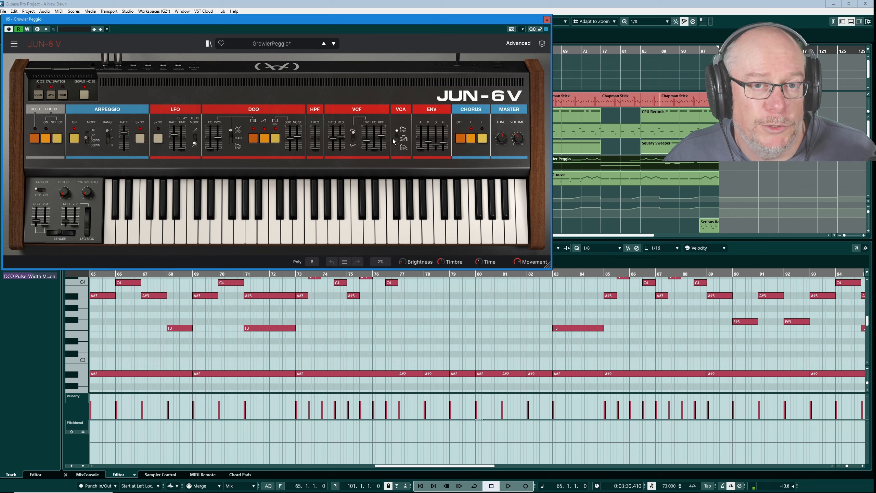
click(547, 21)
Play Growler Peggio from bar 65, enlarge the note editor further to follow its notes, and stop playback.
key(space)
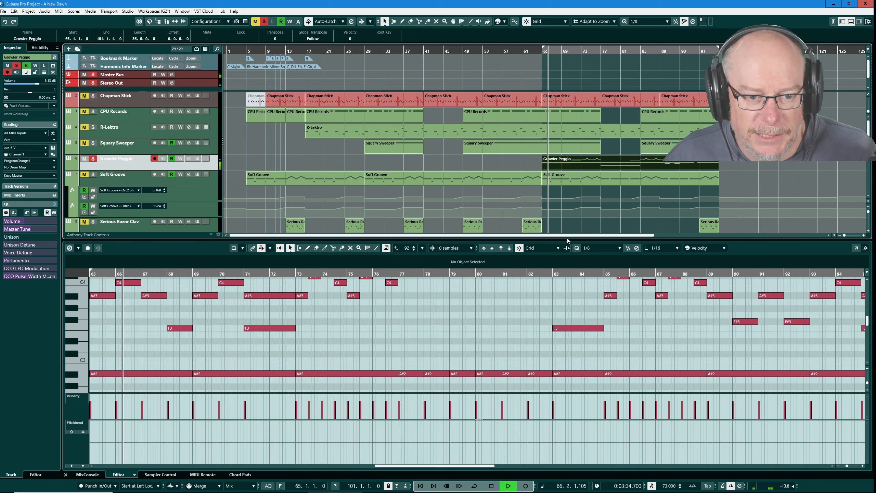
drag(568, 239, 568, 200)
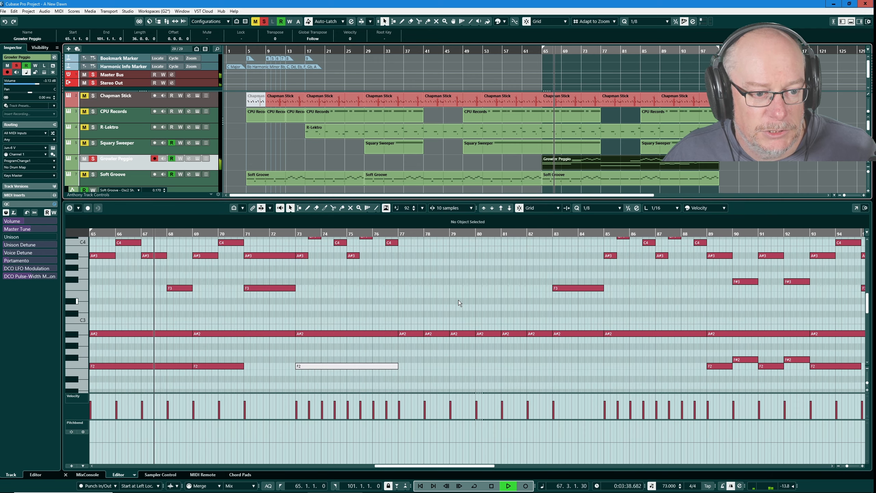
scroll(285, 303, left, 3)
scroll(204, 275, up, 2)
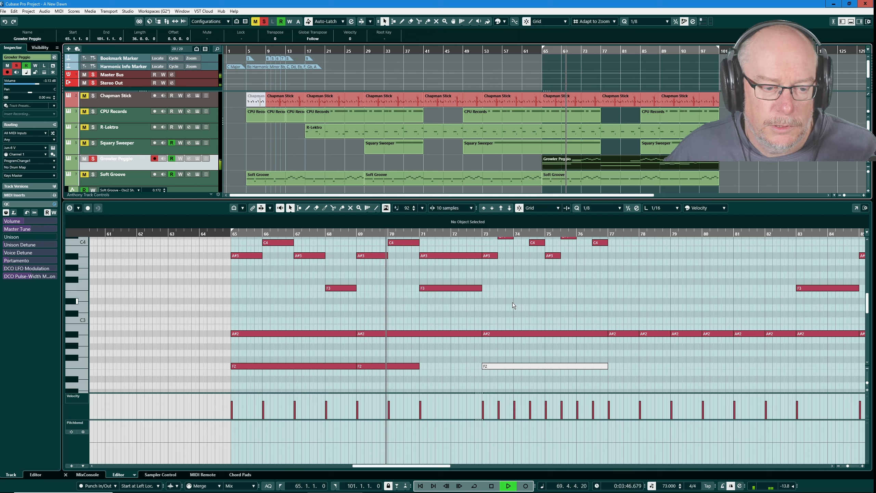
key(space)
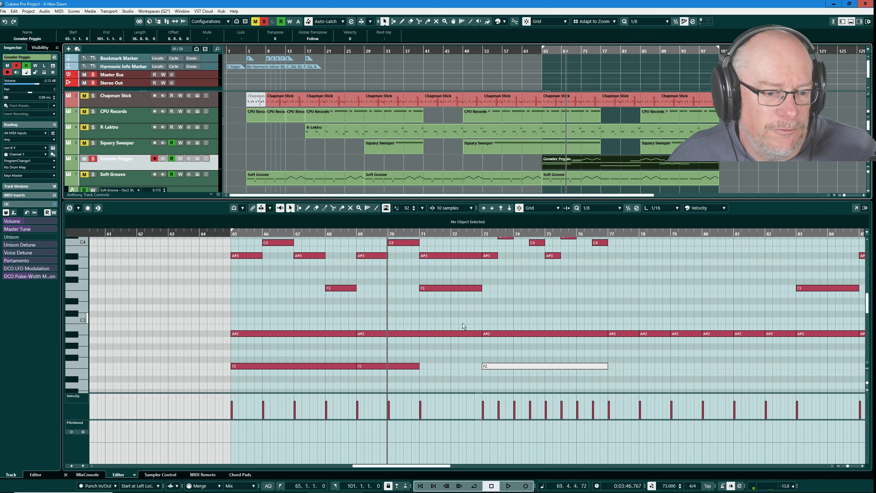
Examine Growler Peggio's upper melody and lower bass notes in the note editor and compare them with the surrounding tracks.
scroll(463, 323, up, 3)
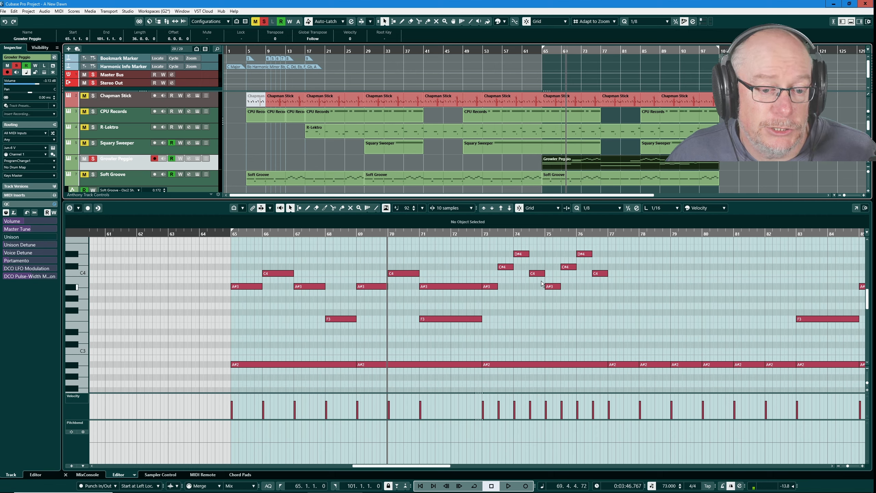
scroll(627, 152, down, 6)
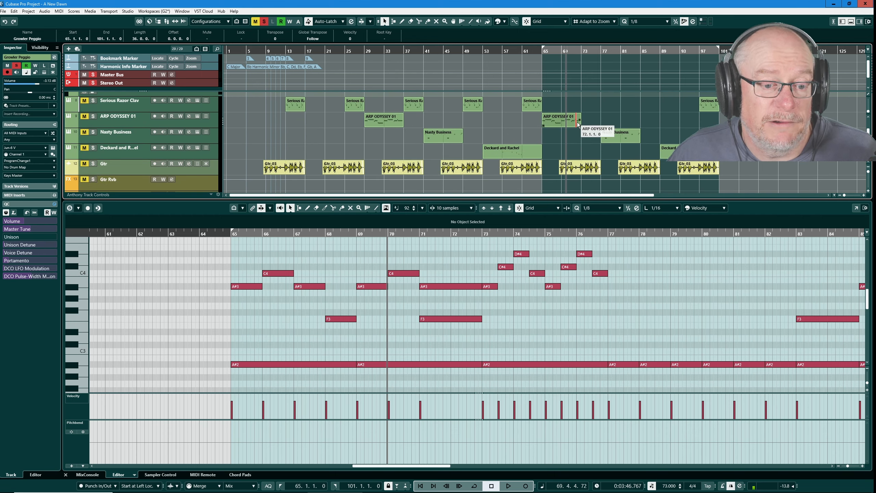
scroll(498, 170, up, 3)
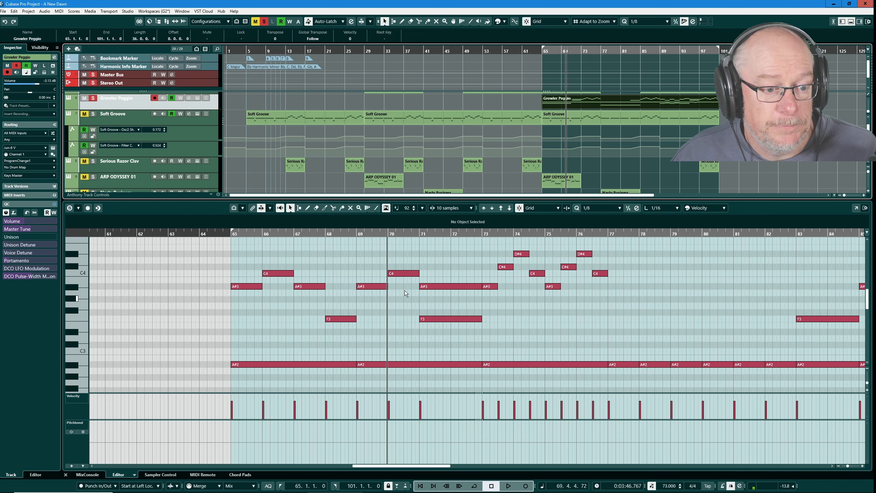
scroll(352, 323, down, 3)
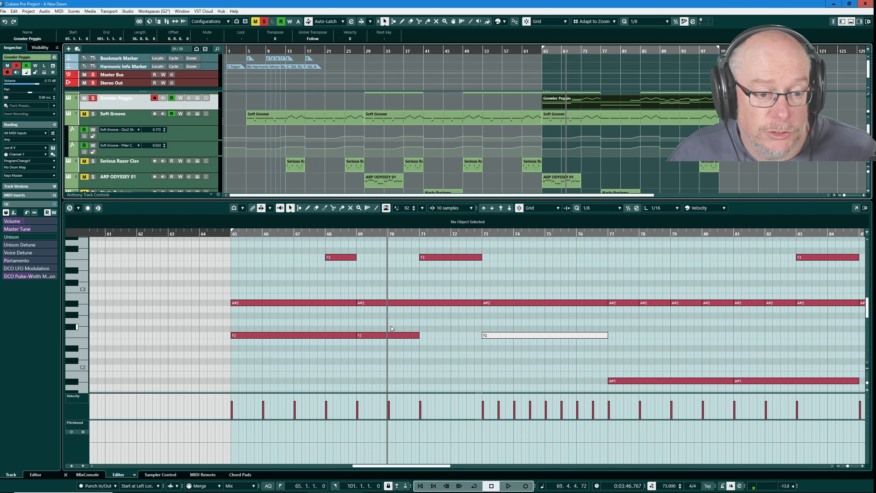
scroll(391, 326, up, 3)
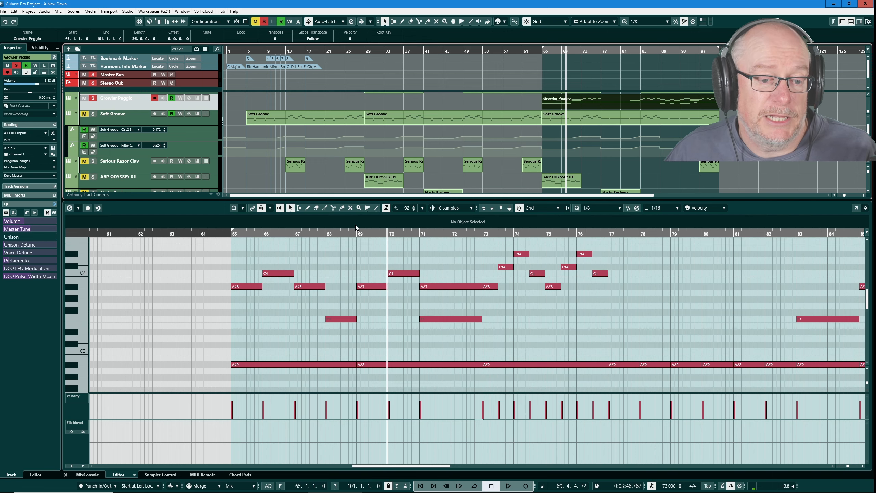
scroll(490, 296, down, 2)
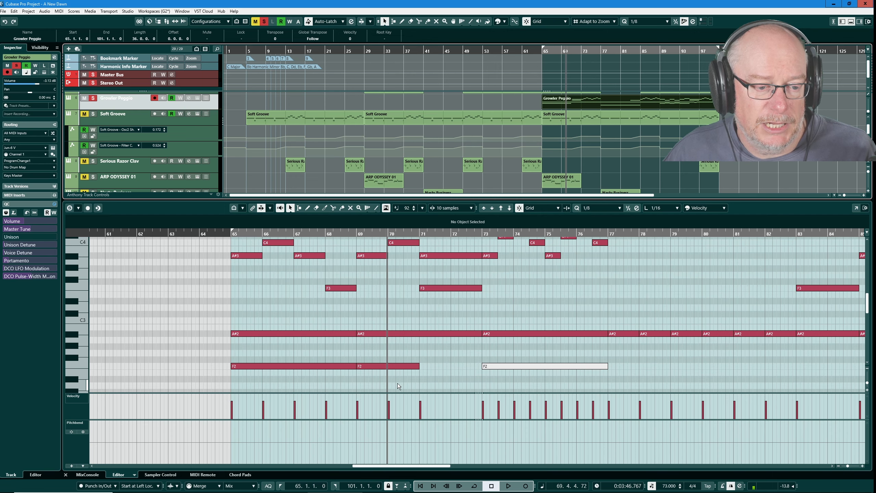
scroll(445, 326, up, 3)
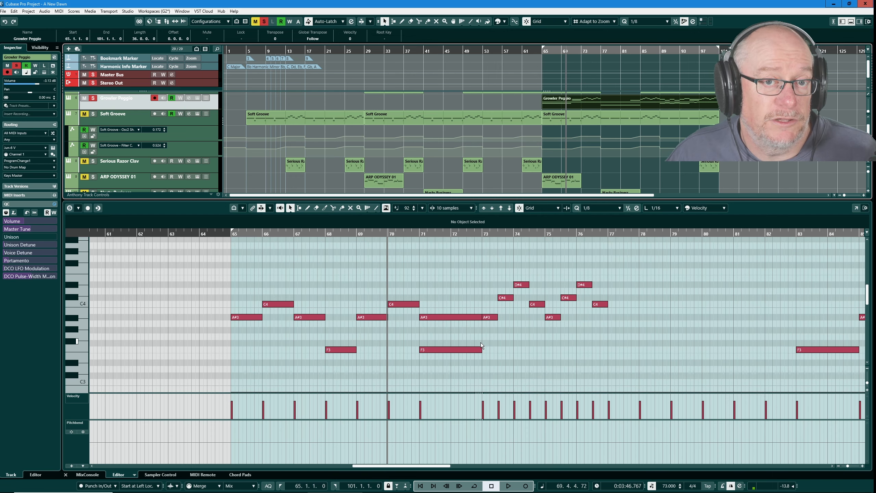
scroll(87, 148, up, 3)
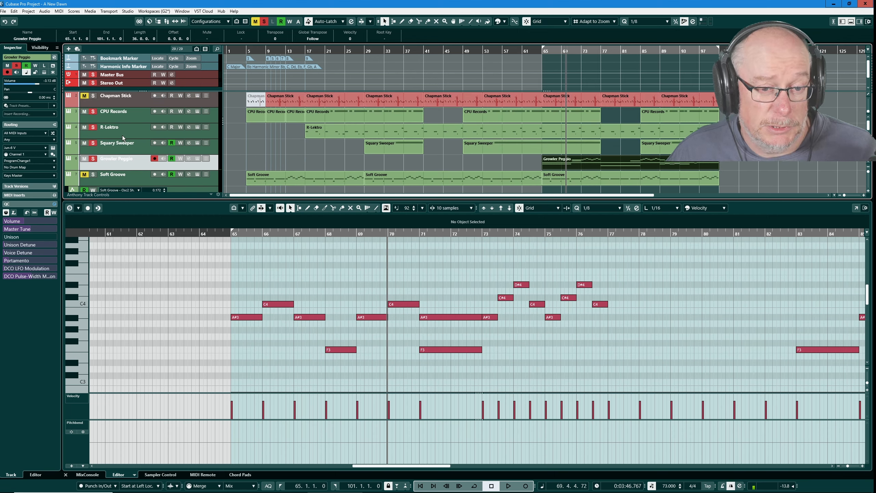
Play Growler Peggio from bar 65 with CPU Records, R-Lektro and Squary Sweeper soloed, and show Growler Peggio's used automation lanes.
key(space)
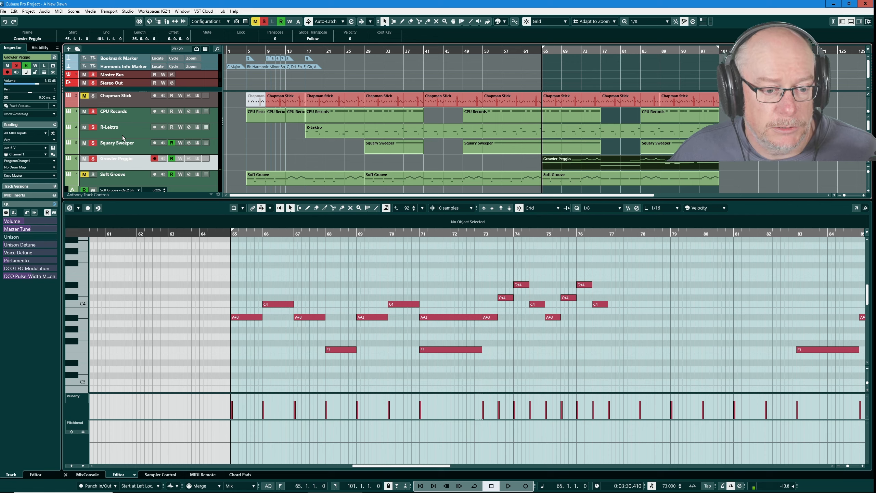
key(space)
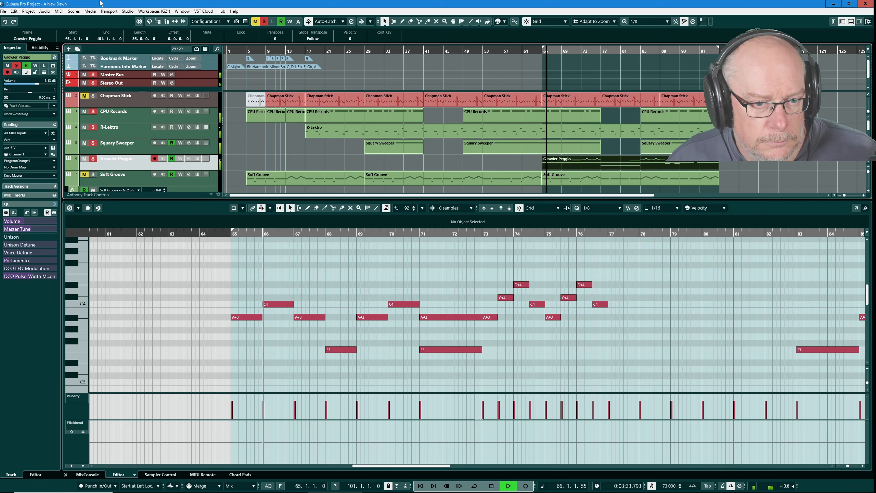
right_click(135, 165)
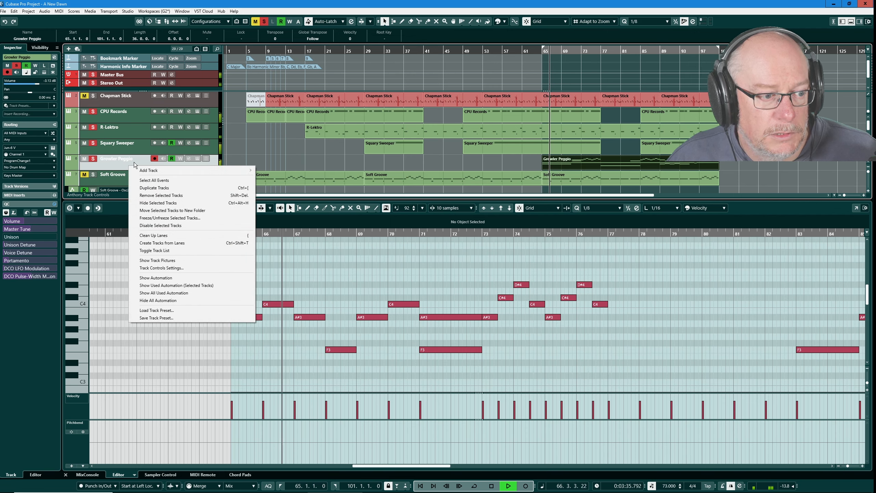
click(156, 285)
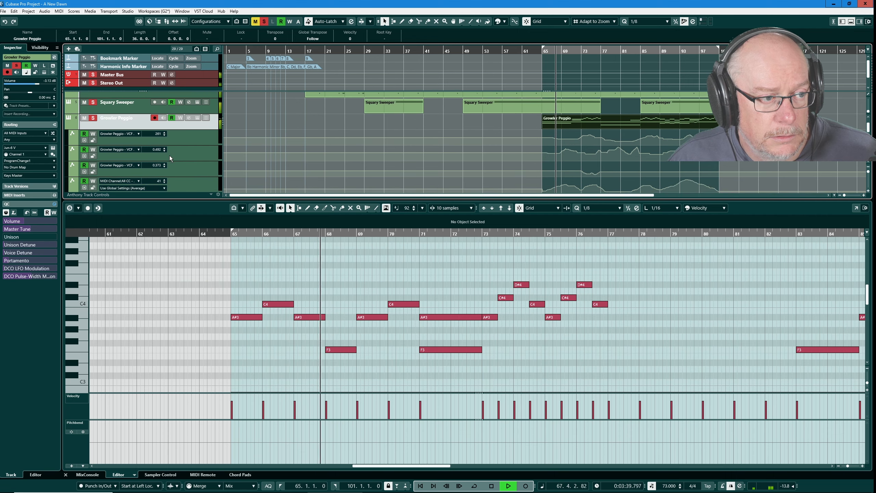
Follow Growler Peggio's automation lanes during playback, stop, and shrink the note editor to bring the Soft Groove track into view.
scroll(170, 156, down, 1)
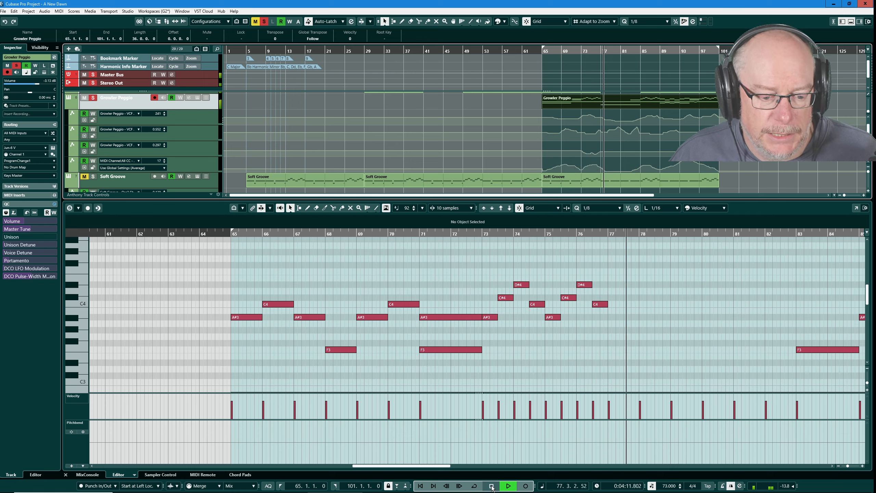
key(space)
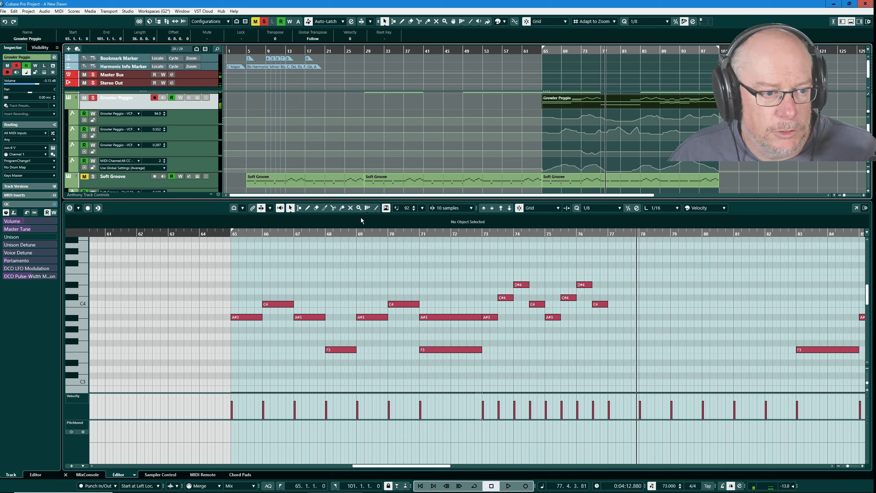
drag(365, 200, 364, 318)
scroll(204, 245, up, 3)
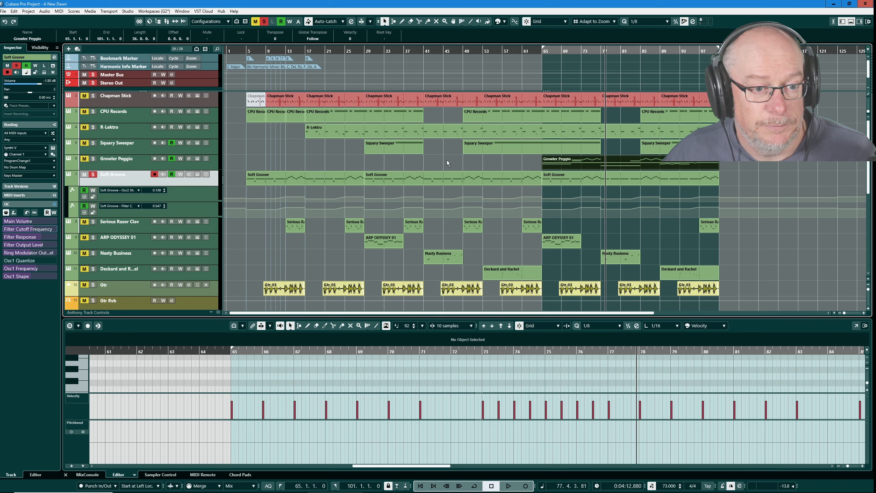
Display Soft Groove's SYNTHI V instrument and play its soloed MIDI part from bar 65.
key(ctrl+e)
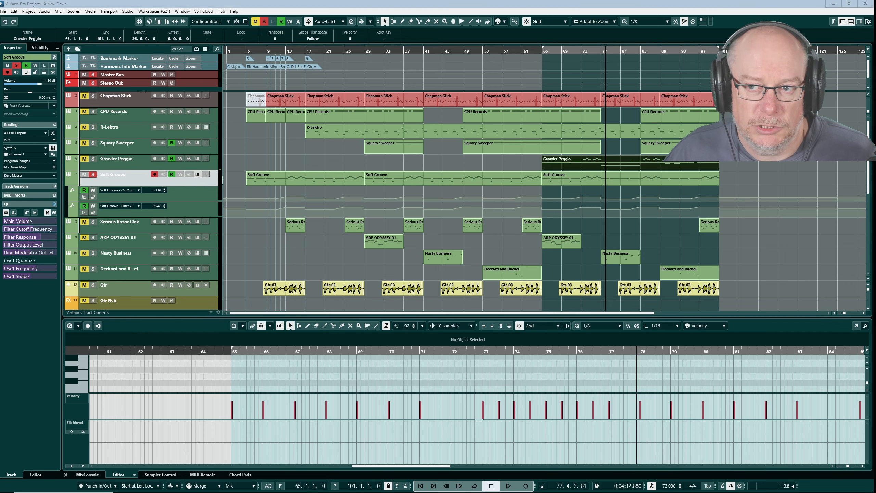
drag(875, 172, 159, 15)
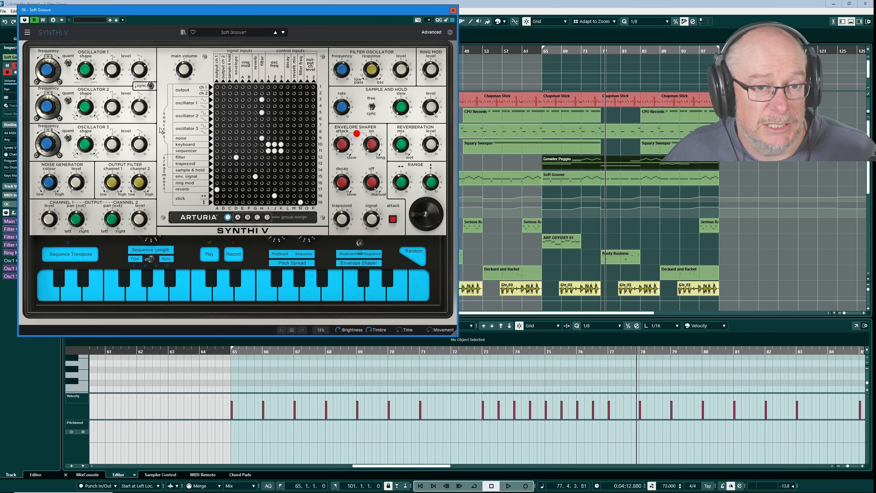
mouse_move(290, 10)
mouse_down()
mouse_move(340, 65)
mouse_move(425, 216)
mouse_move(283, 17)
mouse_up()
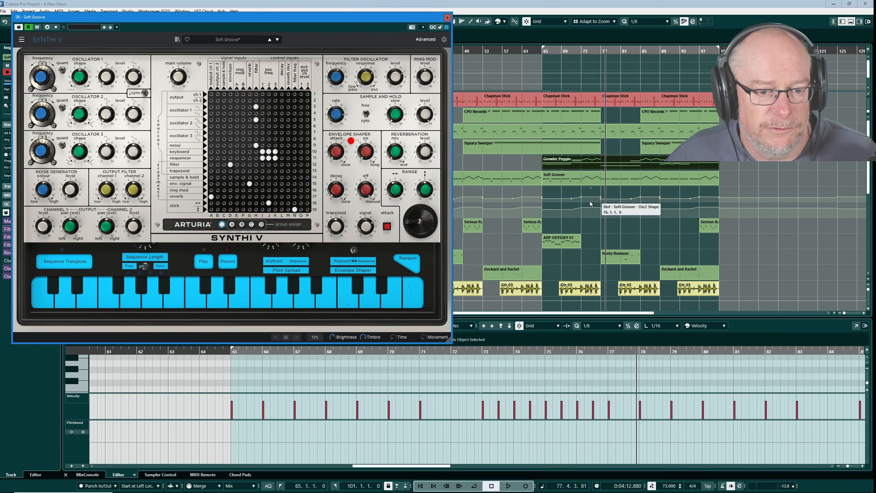
click(575, 178)
key(space)
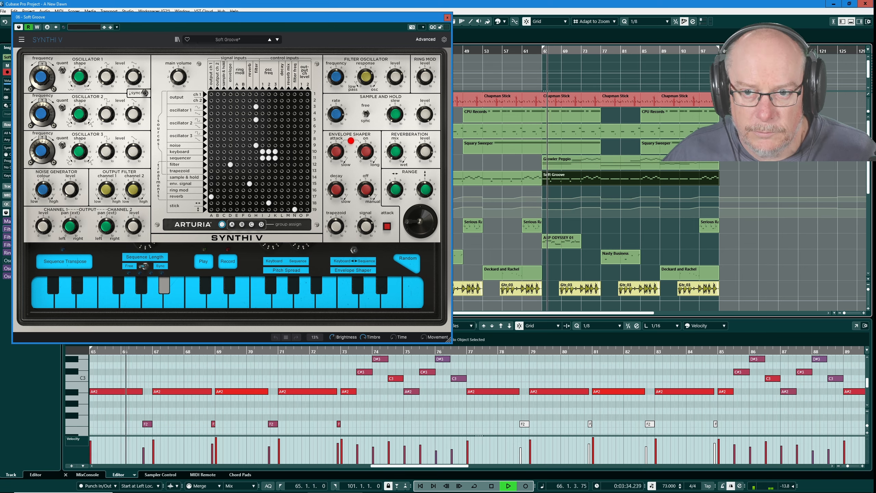
Raise the Stereo Out fader to -8.72 in the mixer, return to Soft Groove's note editor and stop playback.
click(87, 474)
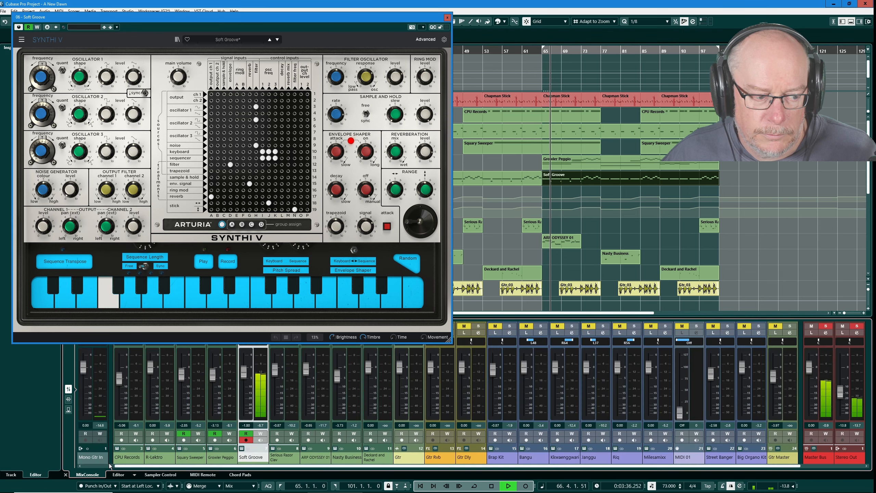
drag(838, 394, 826, 387)
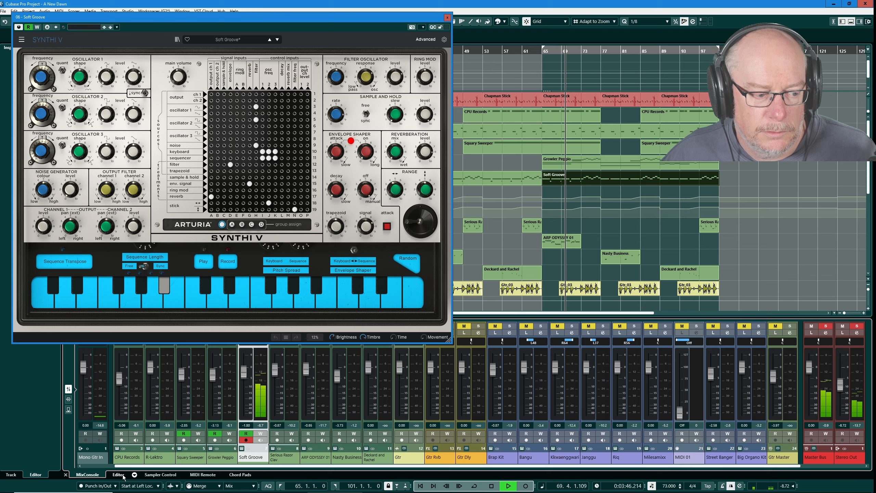
key(ctrl+e)
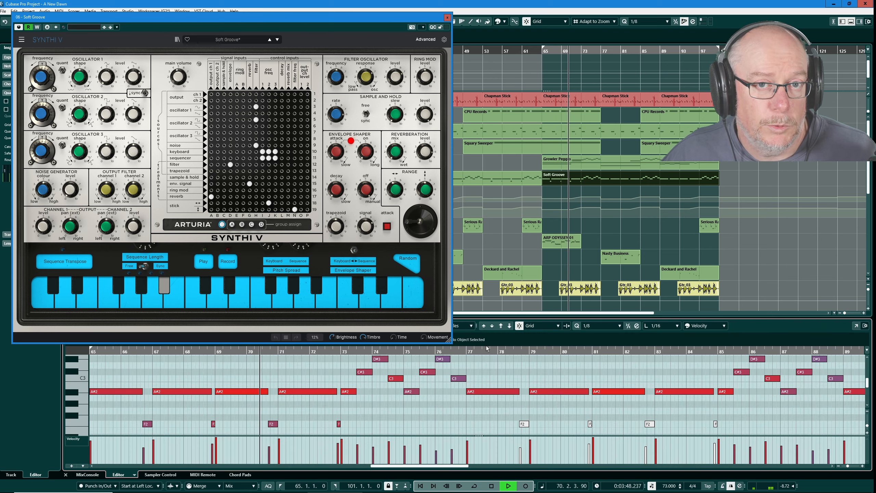
key(space)
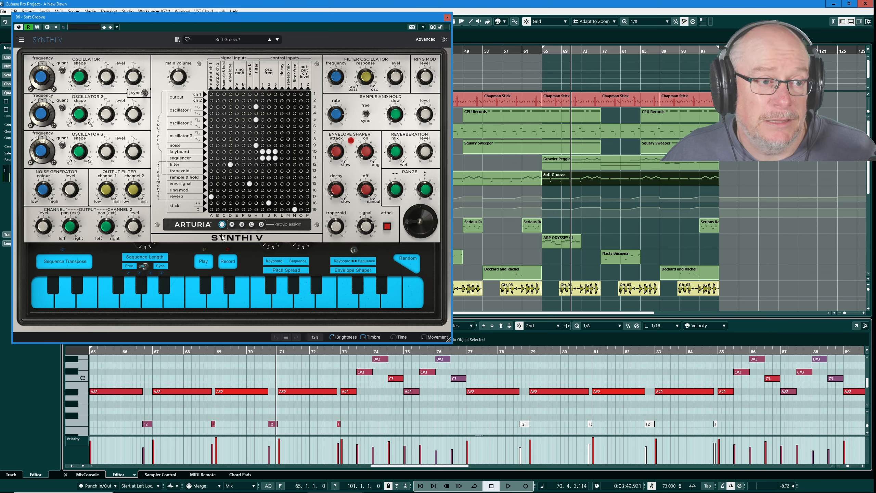
Expand SYNTHI V's advanced section and examine the function curves for Osc1Shape, FilterFreq, Osc2SquareLevel and Osc1SineLevel.
click(425, 40)
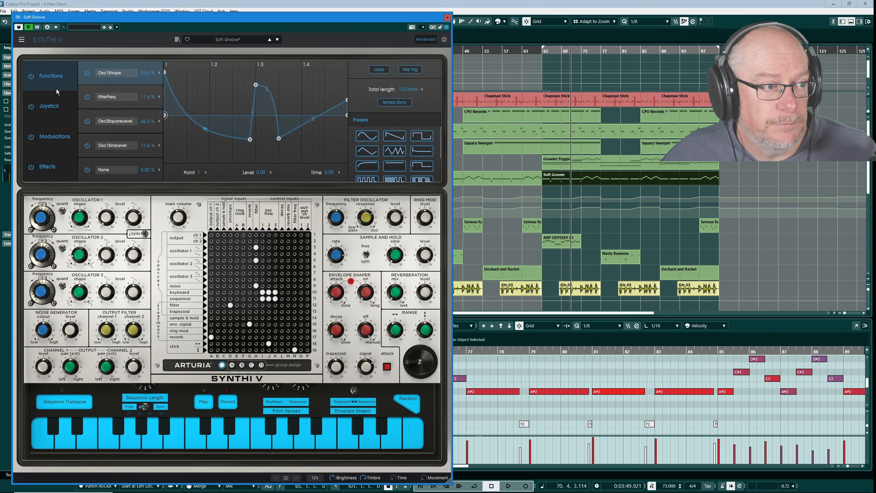
drag(200, 126, 179, 105)
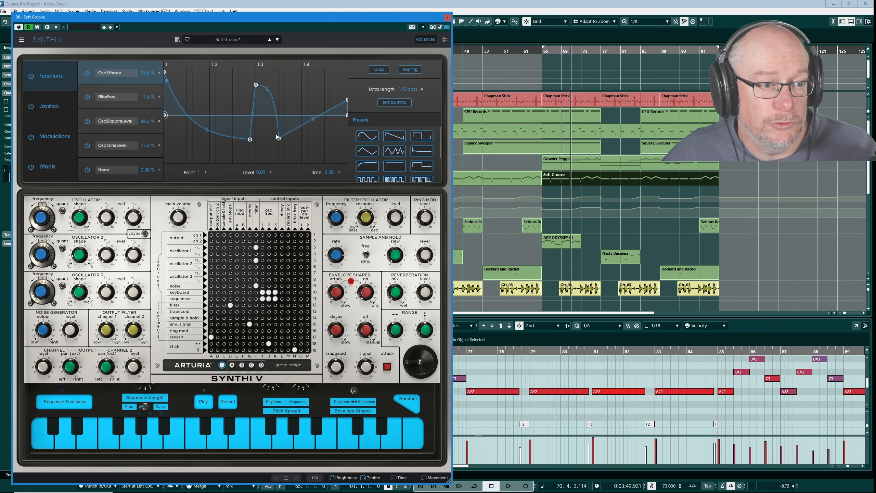
click(111, 106)
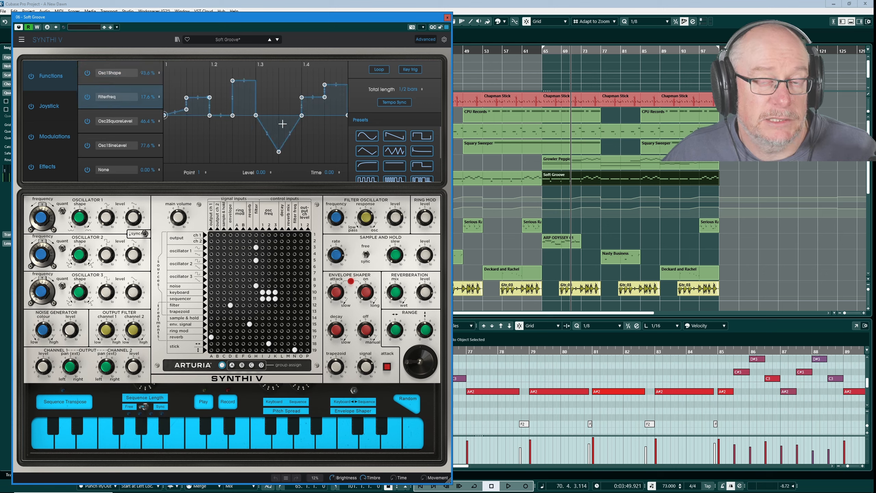
click(115, 133)
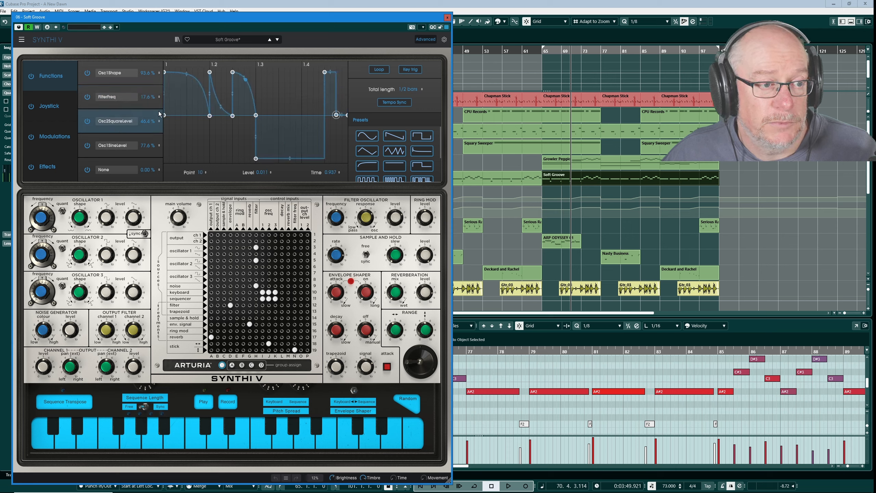
click(115, 154)
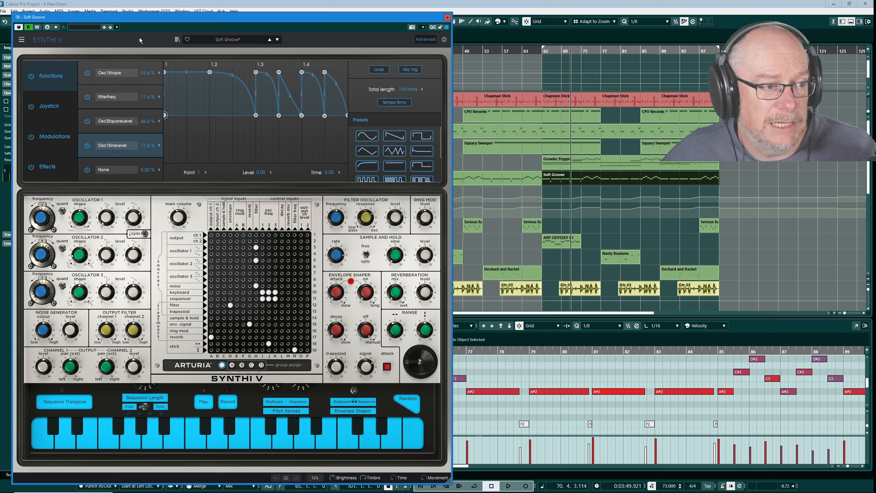
click(113, 82)
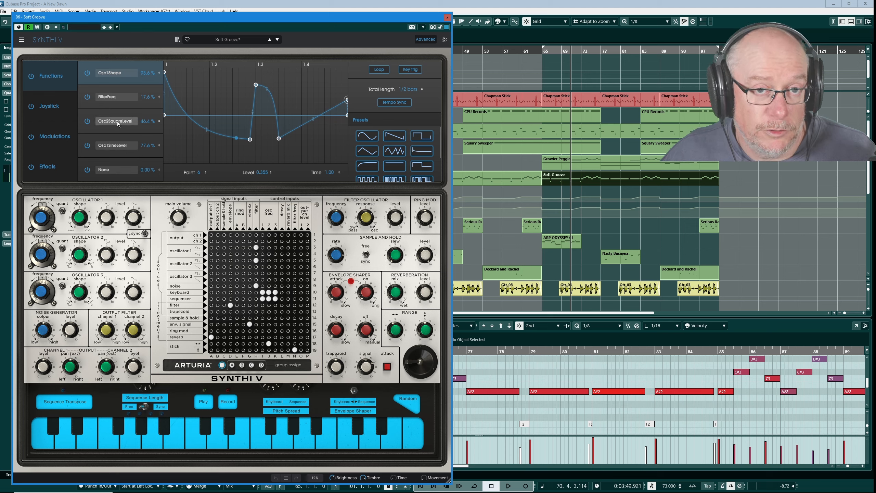
Play Soft Groove from bar 65 while viewing each SYNTHI V function curve from Osc1Shape to Osc1SineLevel, and close the instrument.
click(114, 97)
key(space)
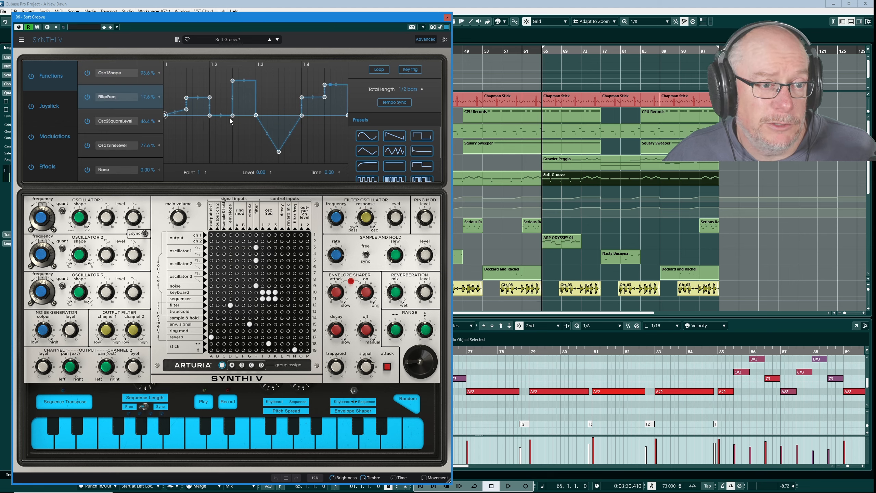
click(121, 81)
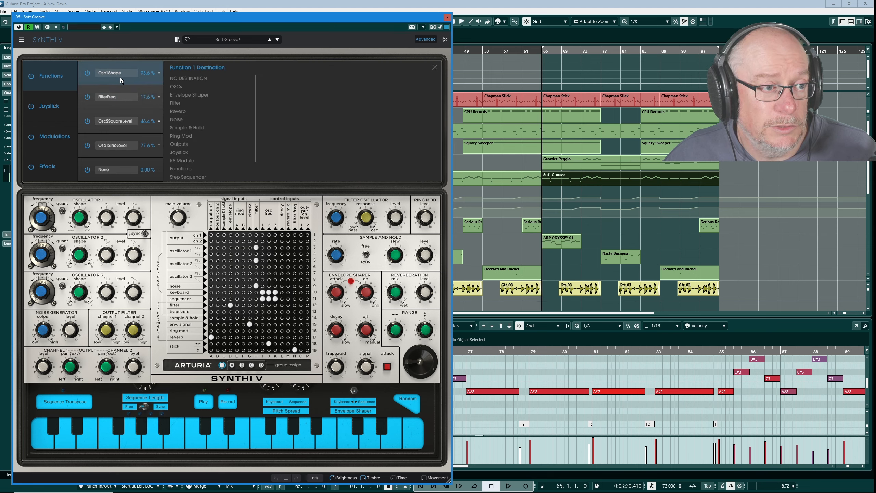
click(108, 80)
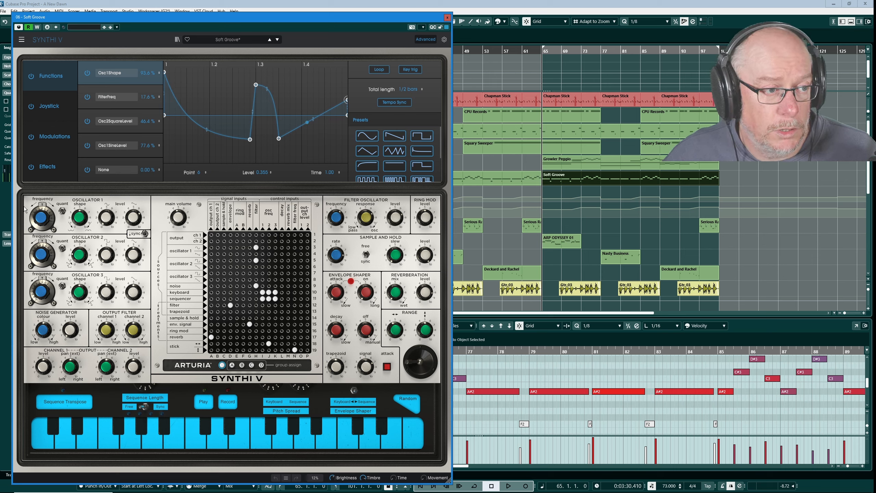
key(space)
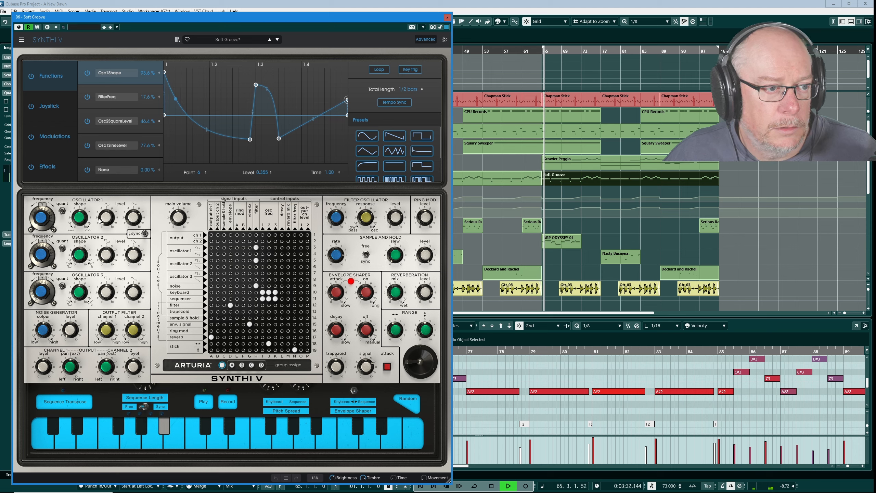
click(112, 104)
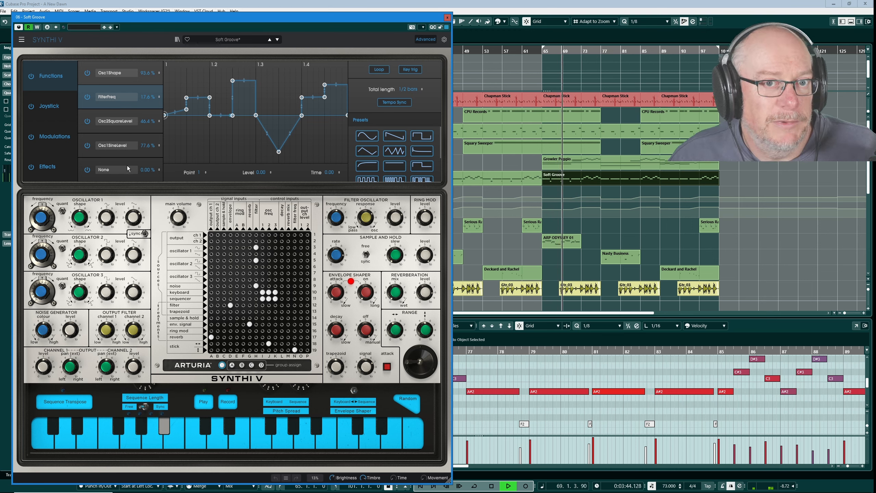
click(121, 131)
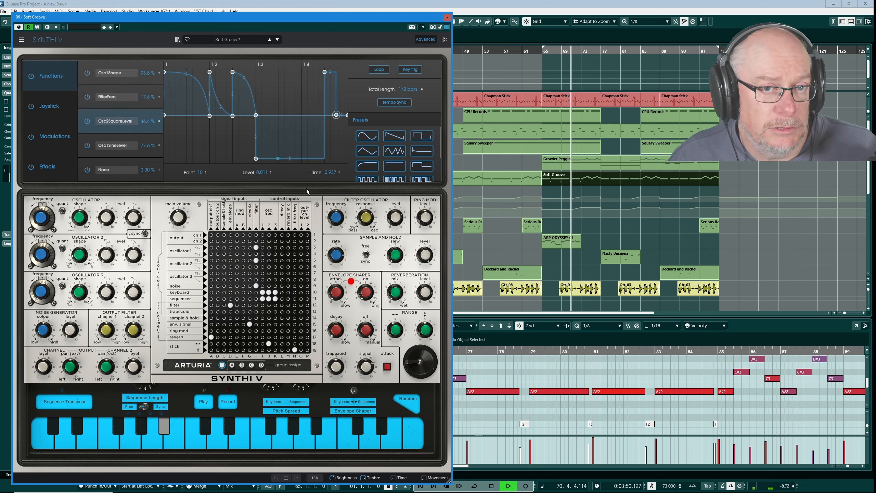
click(107, 151)
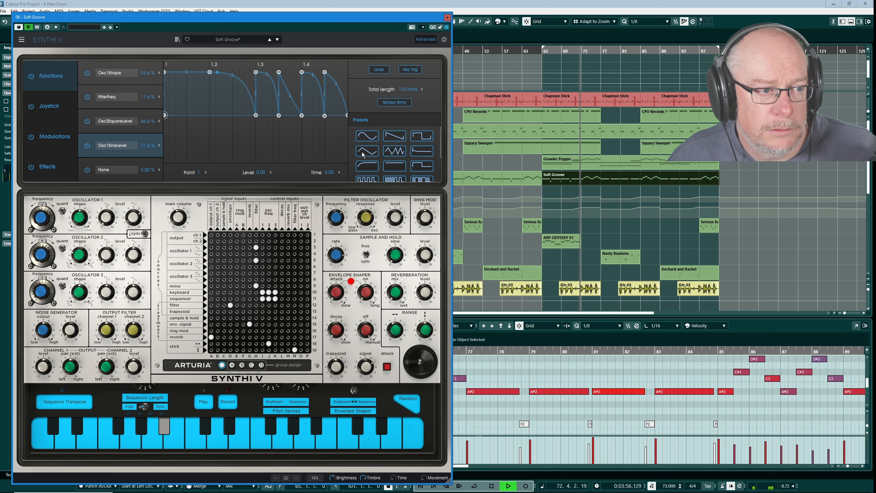
click(448, 17)
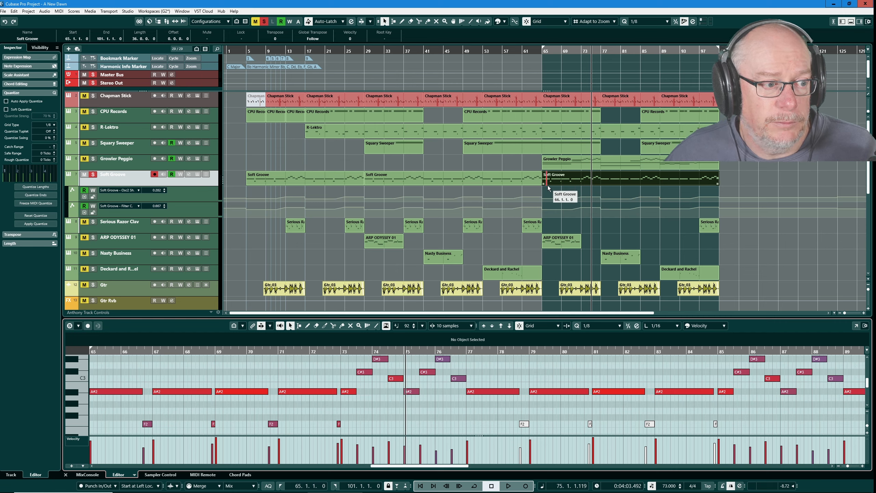
Solo CPU Records, R-Lektro, Squary Sweeper and Growler Peggio with Soft Groove and play them together from bar 65.
click(85, 159)
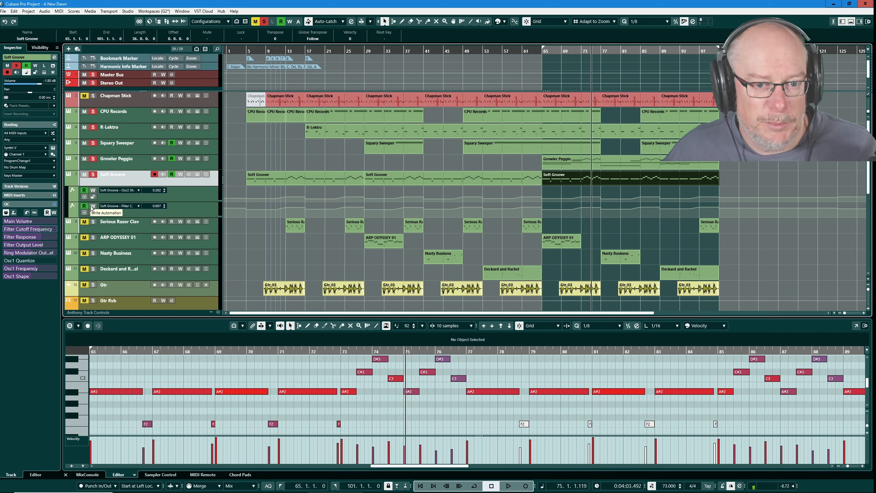
key(space)
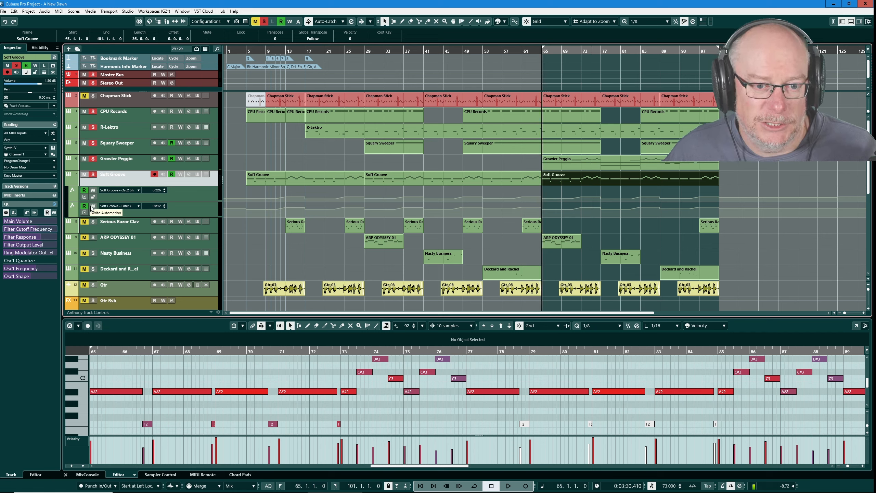
key(space)
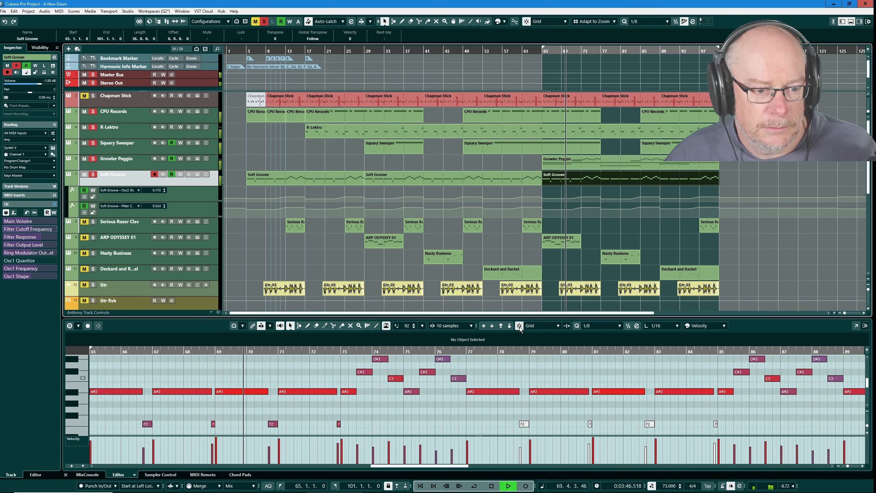
click(492, 486)
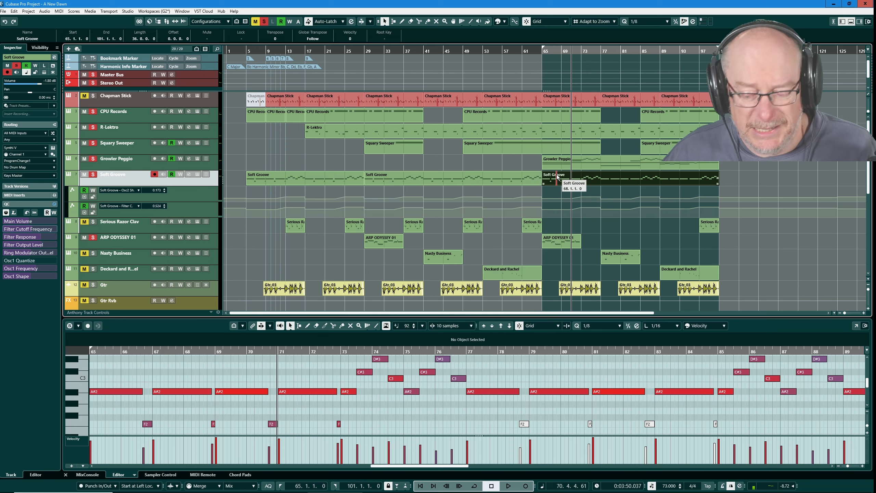
Play from bar 65 with ARP ODYSSEY 01 also soloed, raising its mixer level and lowering Stereo Out to -10.0.
key(space)
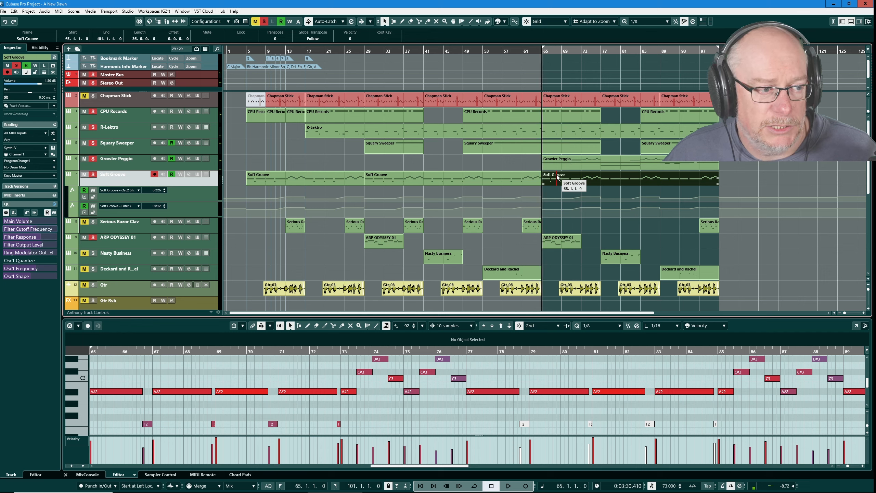
key(space)
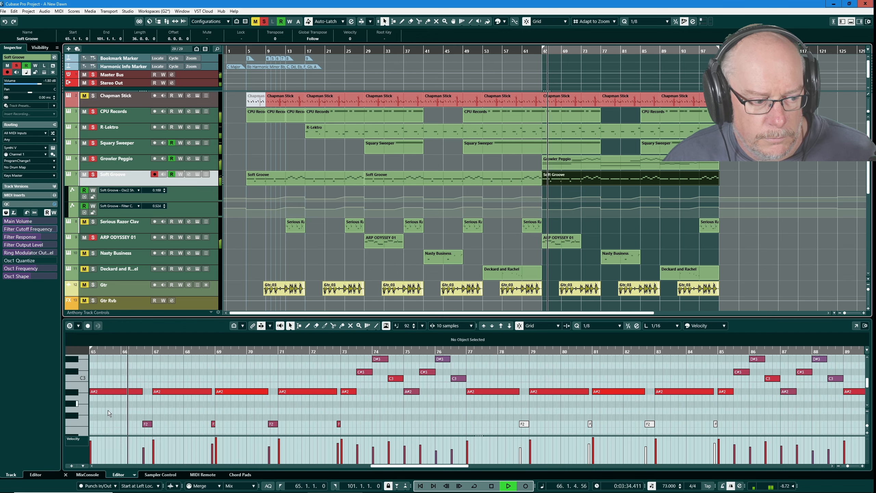
click(88, 474)
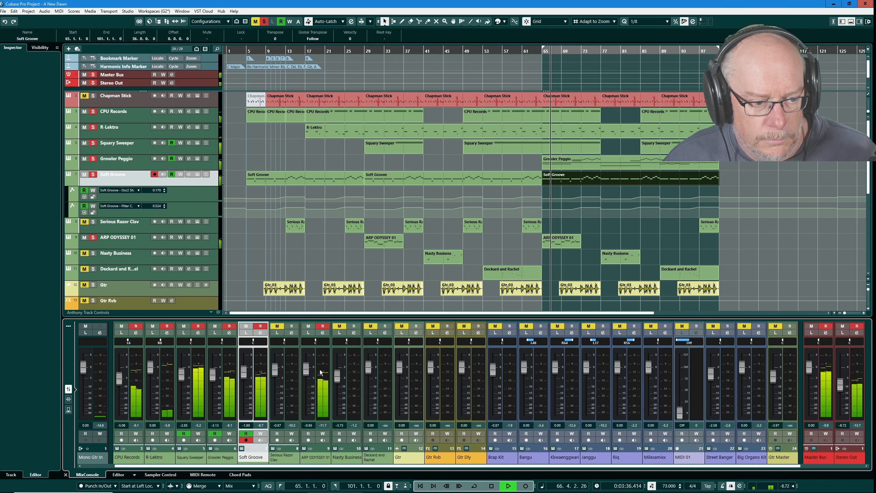
drag(308, 372, 311, 363)
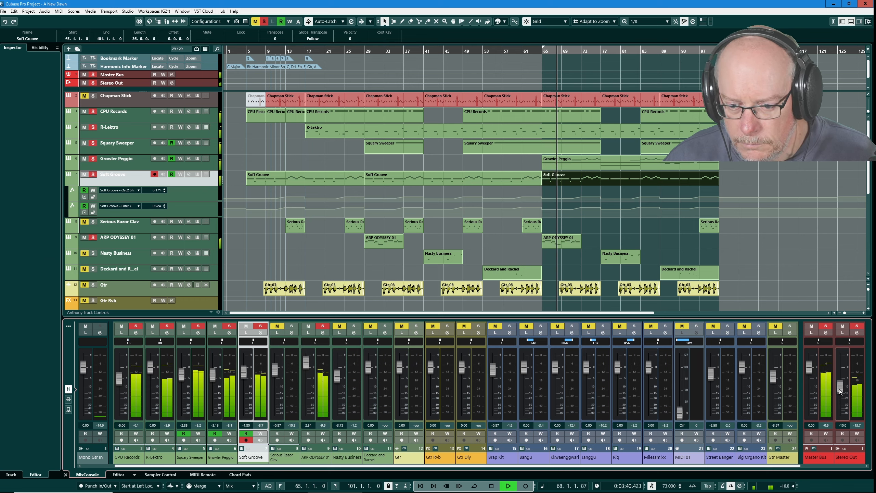
drag(840, 384, 840, 391)
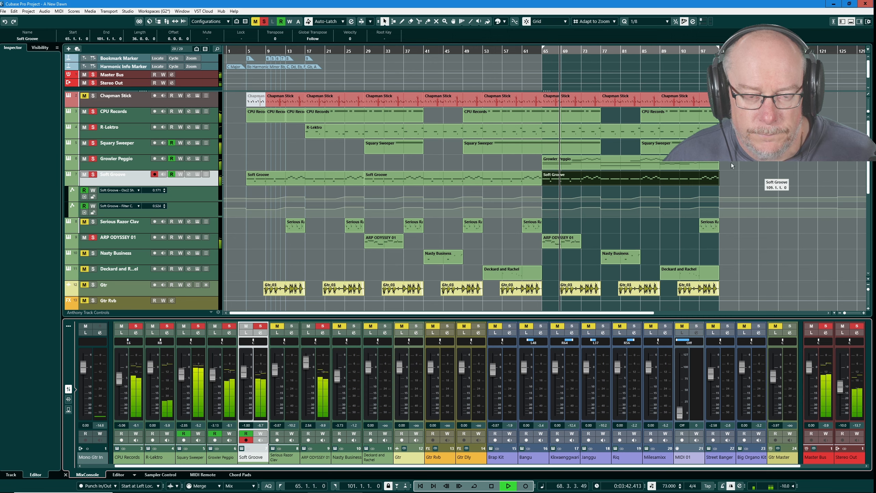
Open the Growler Peggio part in an enlarged note editor, view its notes during playback, and stop around bar 73.
click(633, 155)
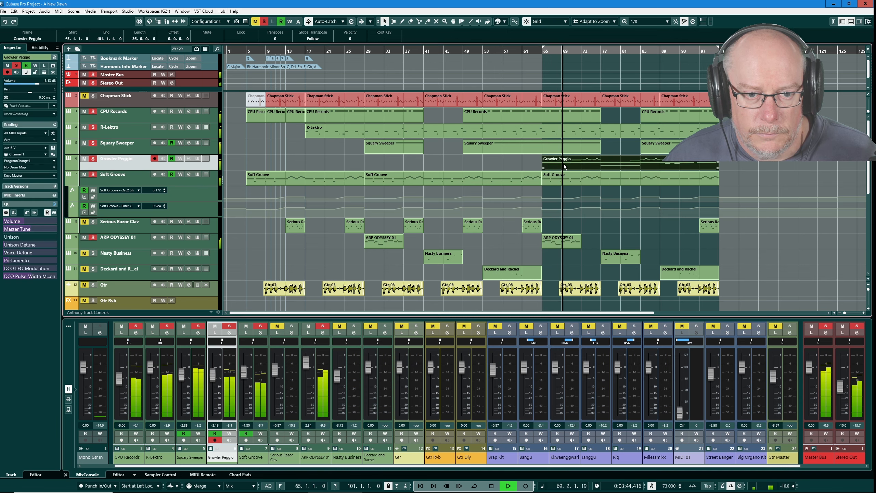
key(ctrl+e)
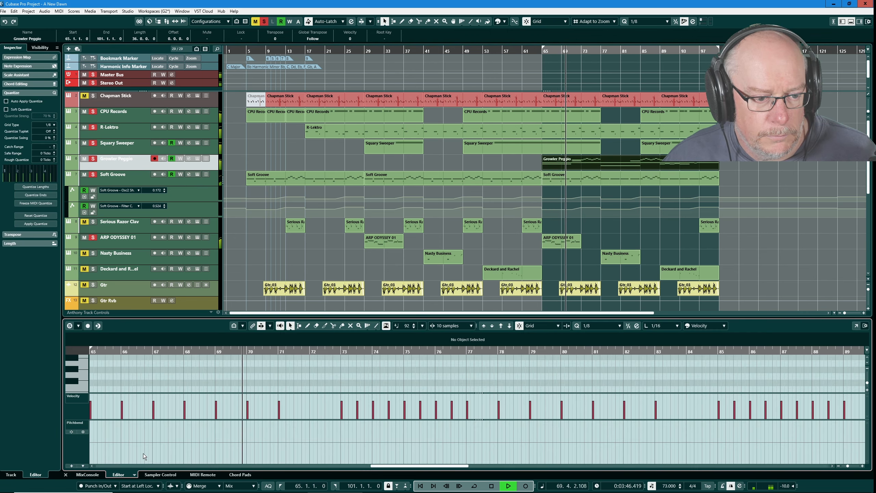
drag(380, 316, 402, 220)
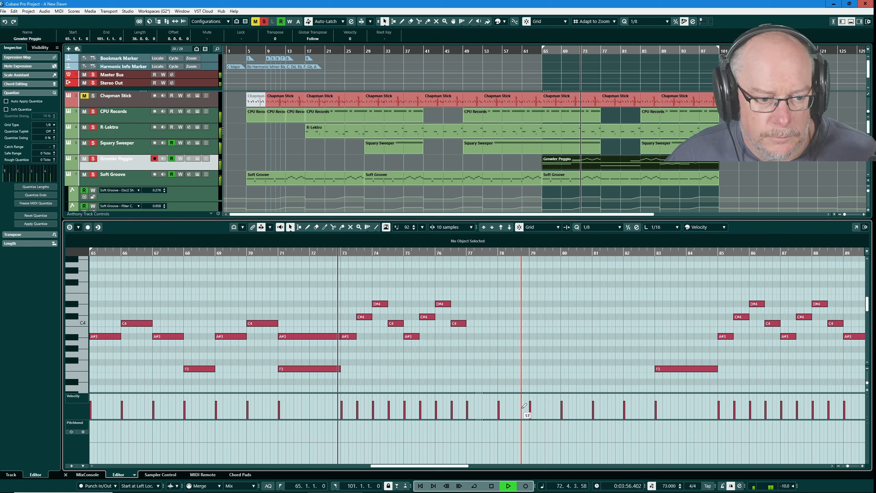
key(space)
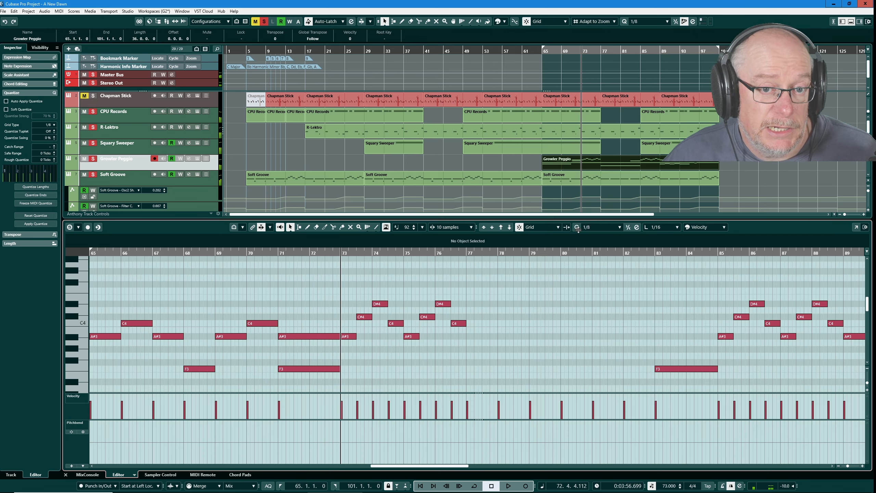
Shrink the note editor to reveal the lower synth tracks, and play the unsoloed arrangement from bar 73.
drag(579, 230, 578, 305)
scroll(572, 217, down, 3)
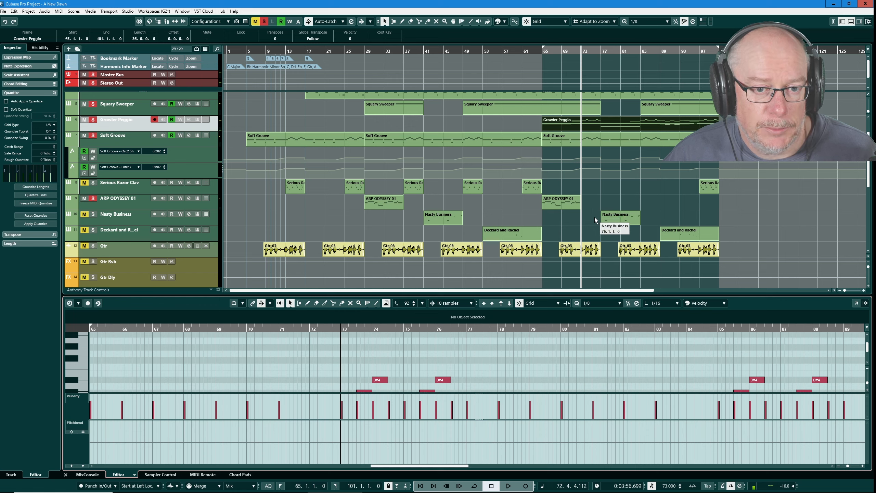
click(582, 50)
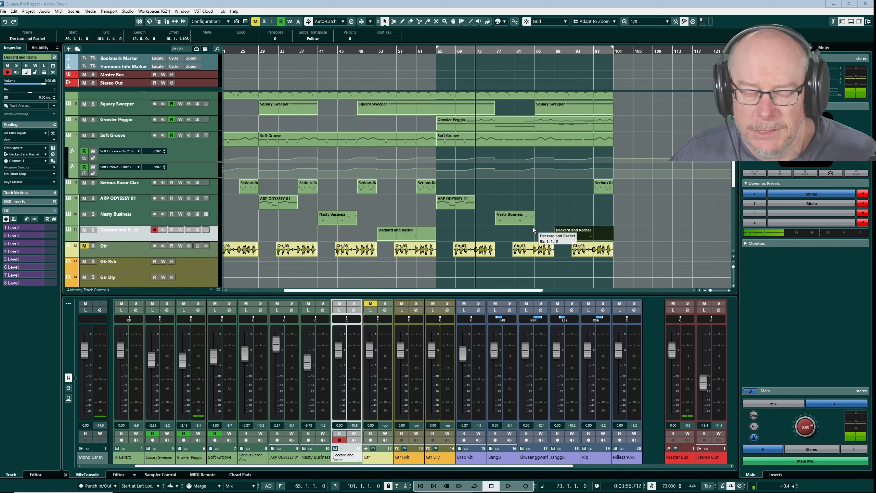
key(space)
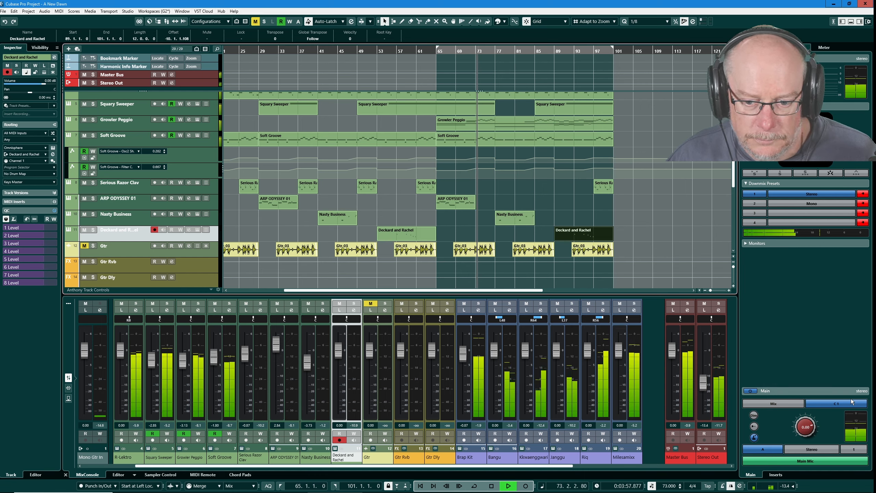
Switch the Control Room source back and forth between Mix and C 1 while the arrangement plays past bar 100, ending on C 1.
click(838, 404)
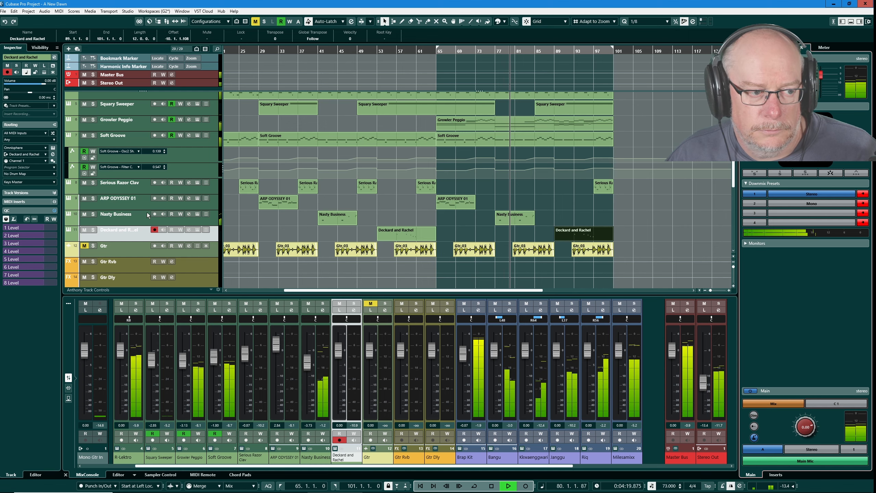
scroll(160, 213, up, 2)
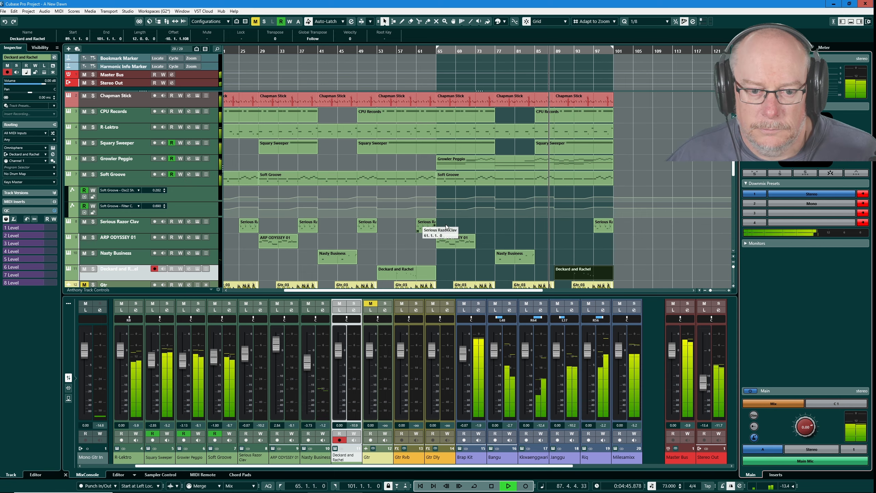
click(825, 406)
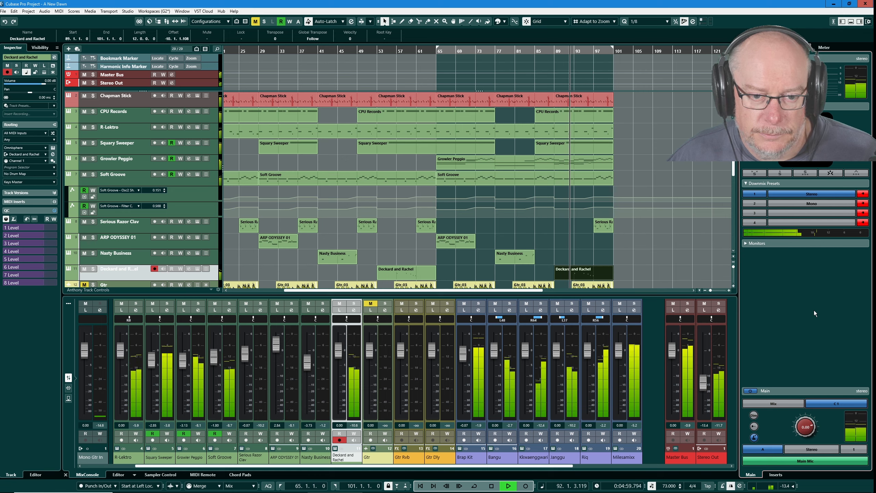
click(832, 401)
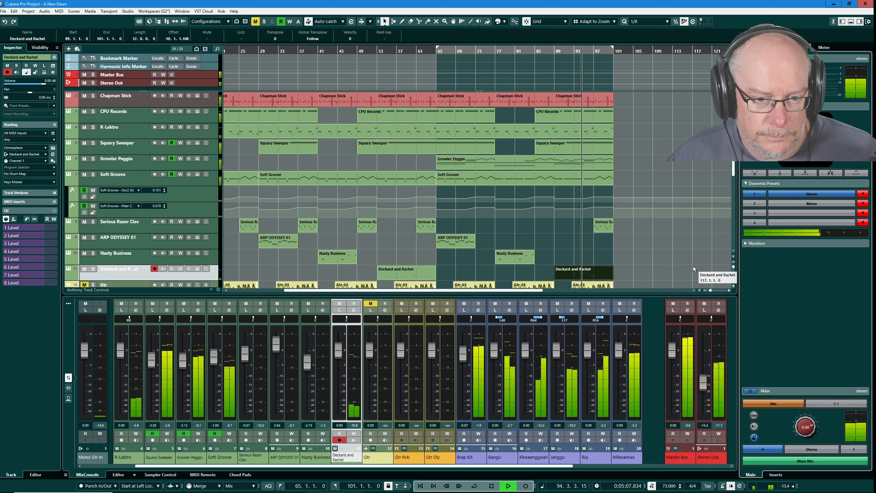
scroll(695, 239, down, 3)
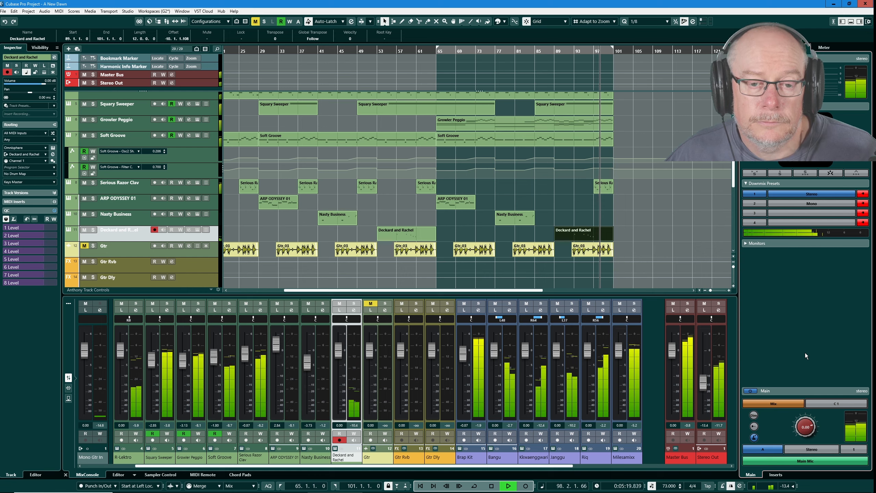
click(834, 403)
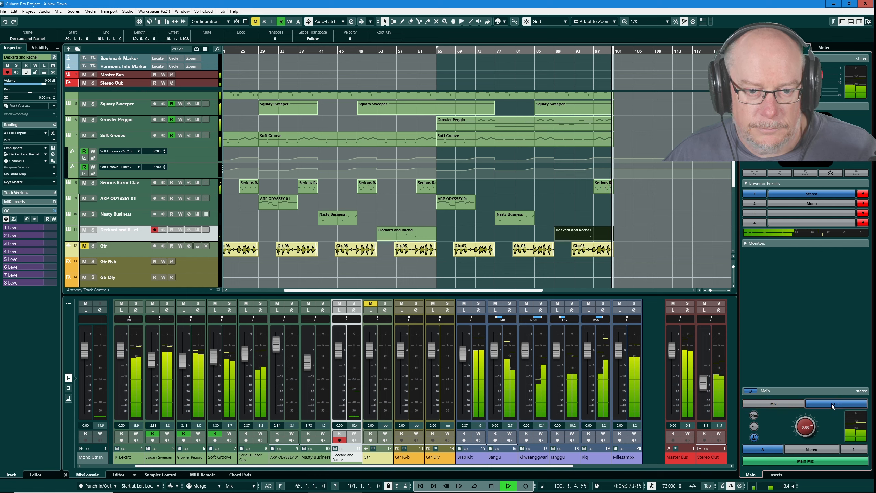